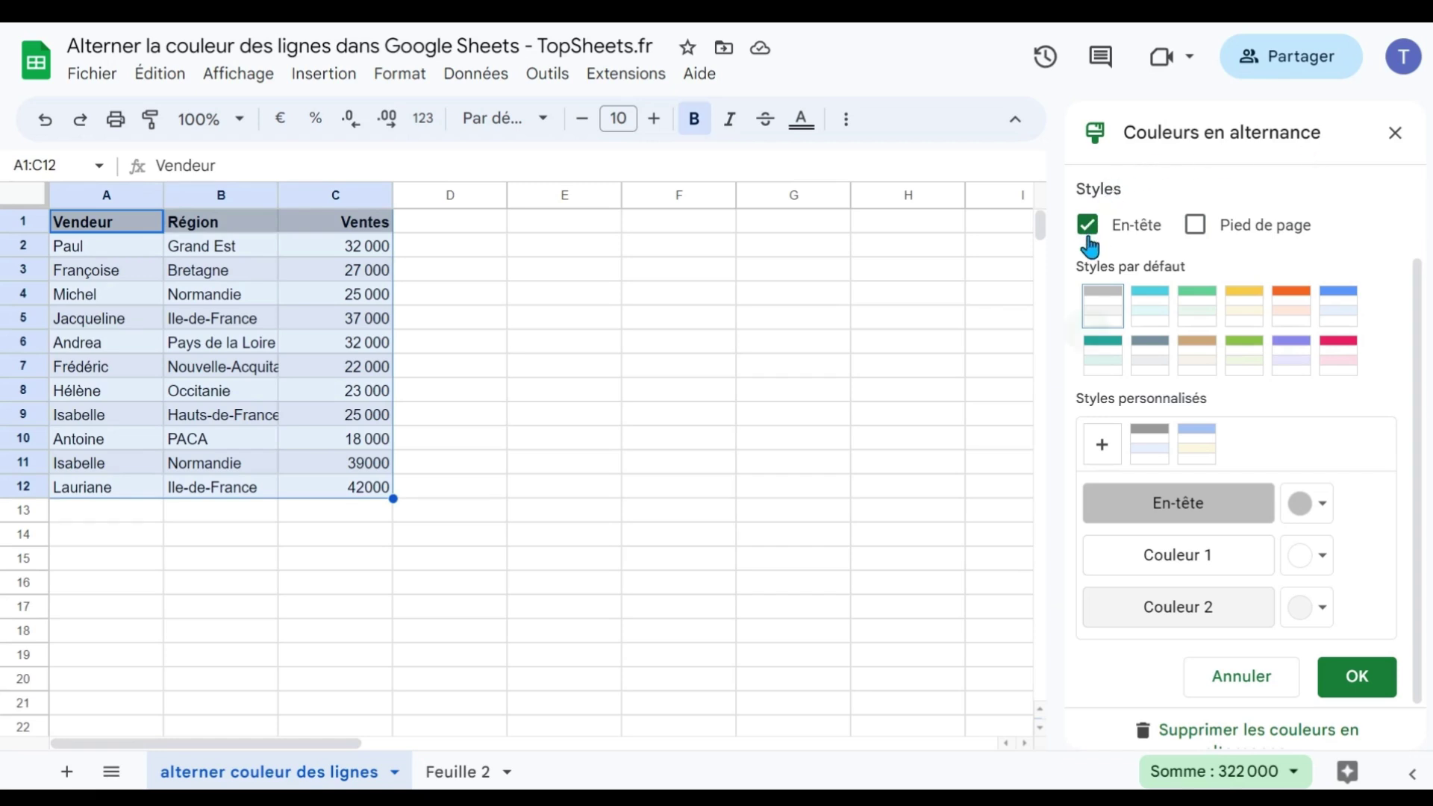
Step: Try the cyan, green, yellow, orange and blue default alternating-colour styles on the range A1:C12
{"action": "scroll", "coordinate": [1231, 240], "scroll_direction": "up", "scroll_amount": 3}
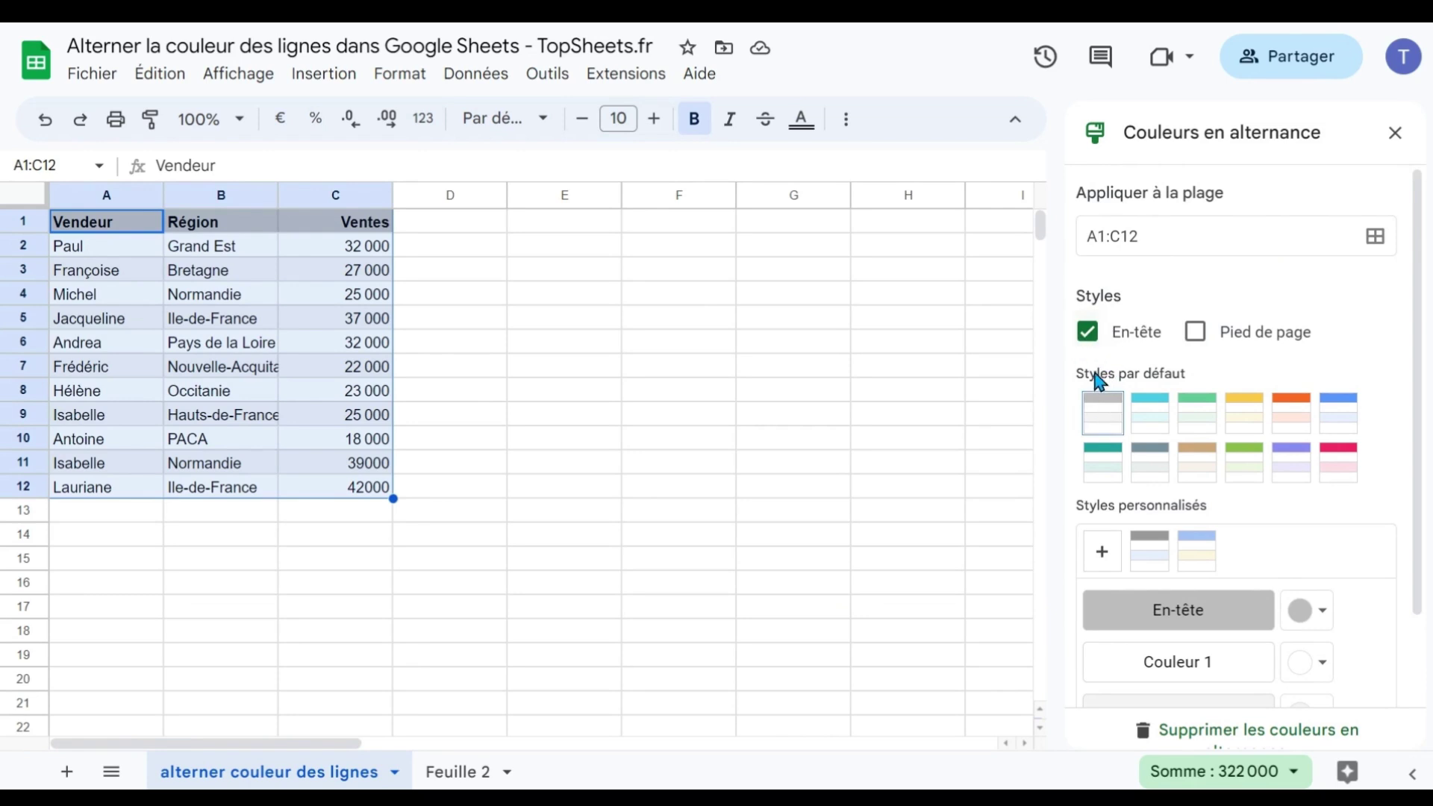
{"action": "left_click", "coordinate": [1156, 423]}
{"action": "left_click", "coordinate": [1204, 424]}
{"action": "left_click", "coordinate": [1253, 427]}
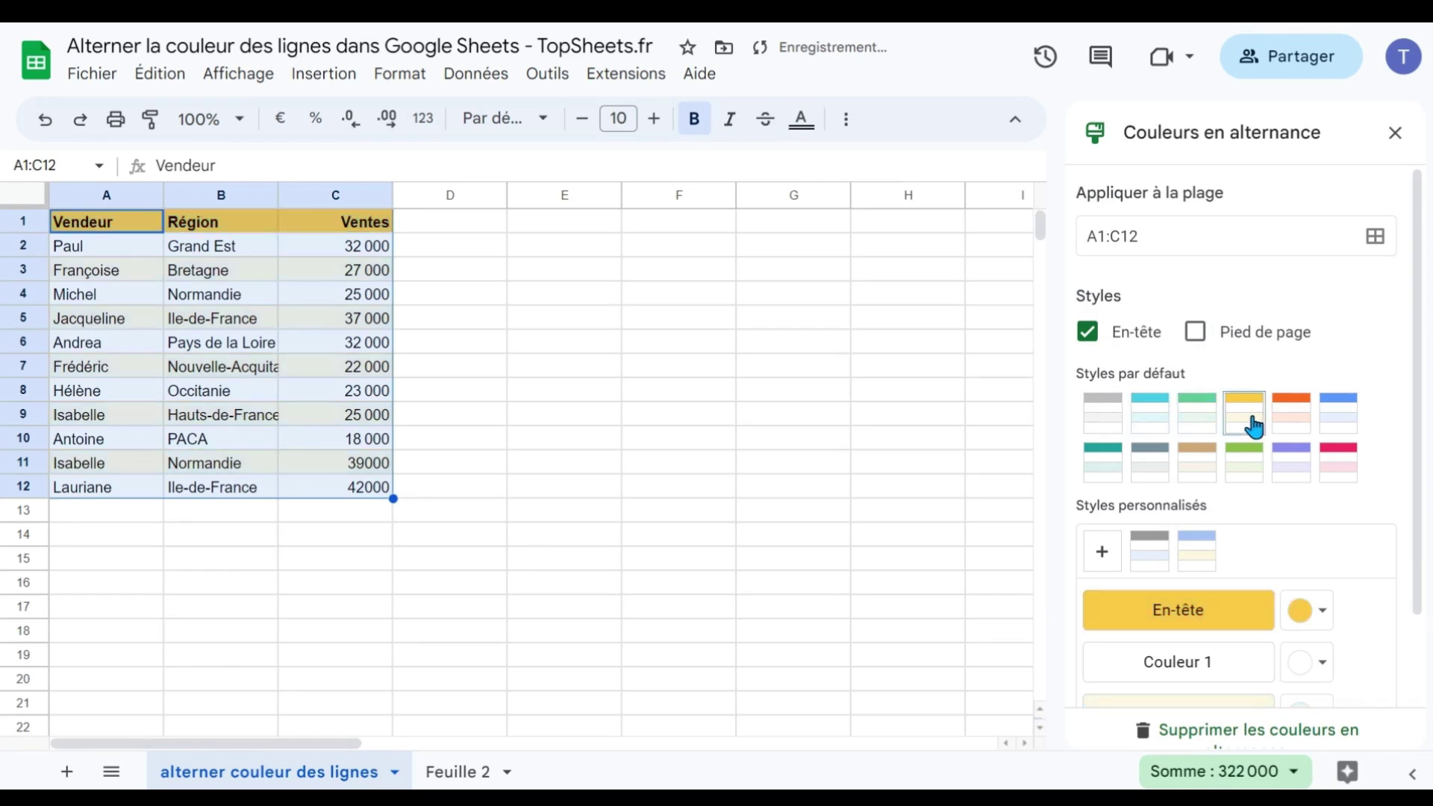
{"action": "left_click", "coordinate": [1283, 428]}
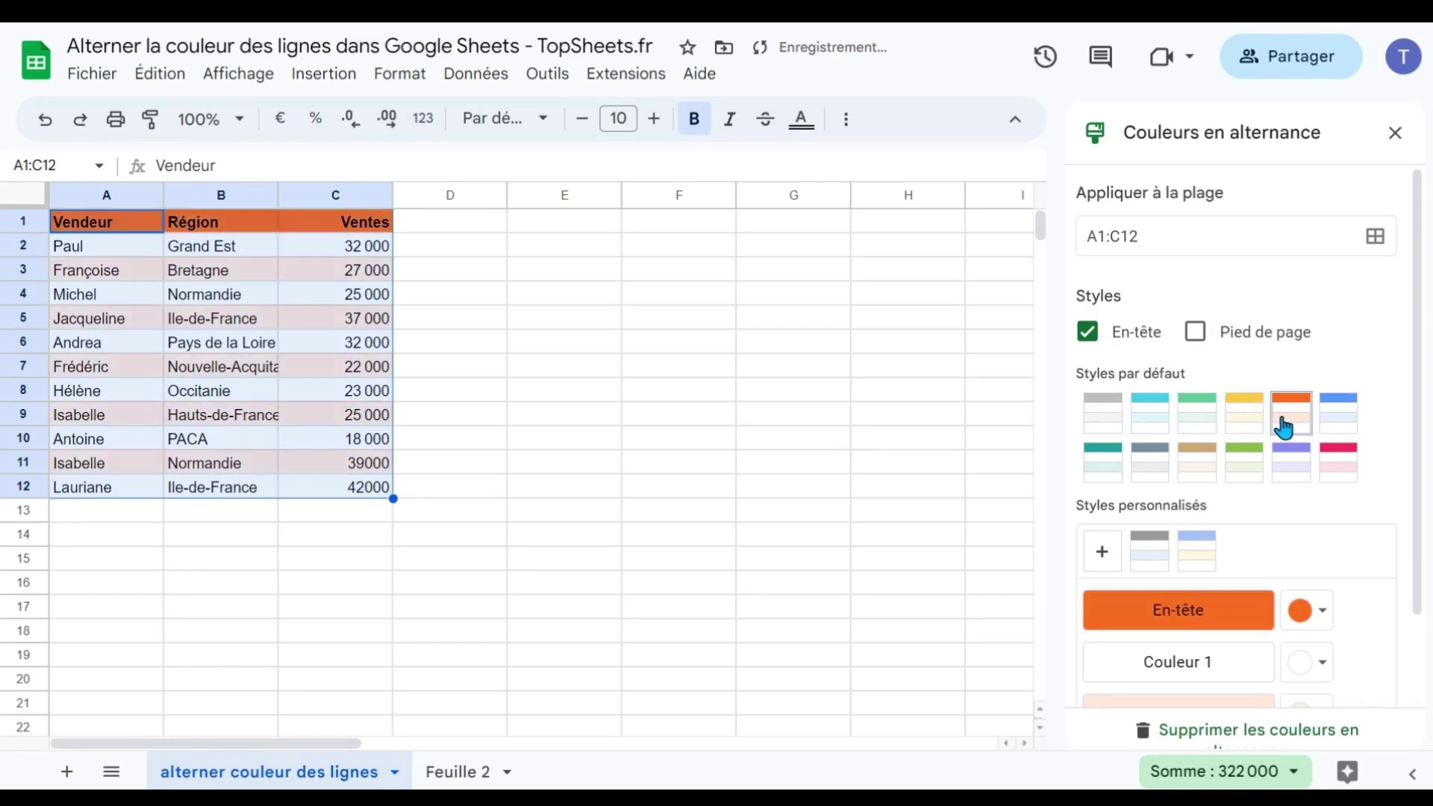
{"action": "left_click", "coordinate": [1344, 428]}
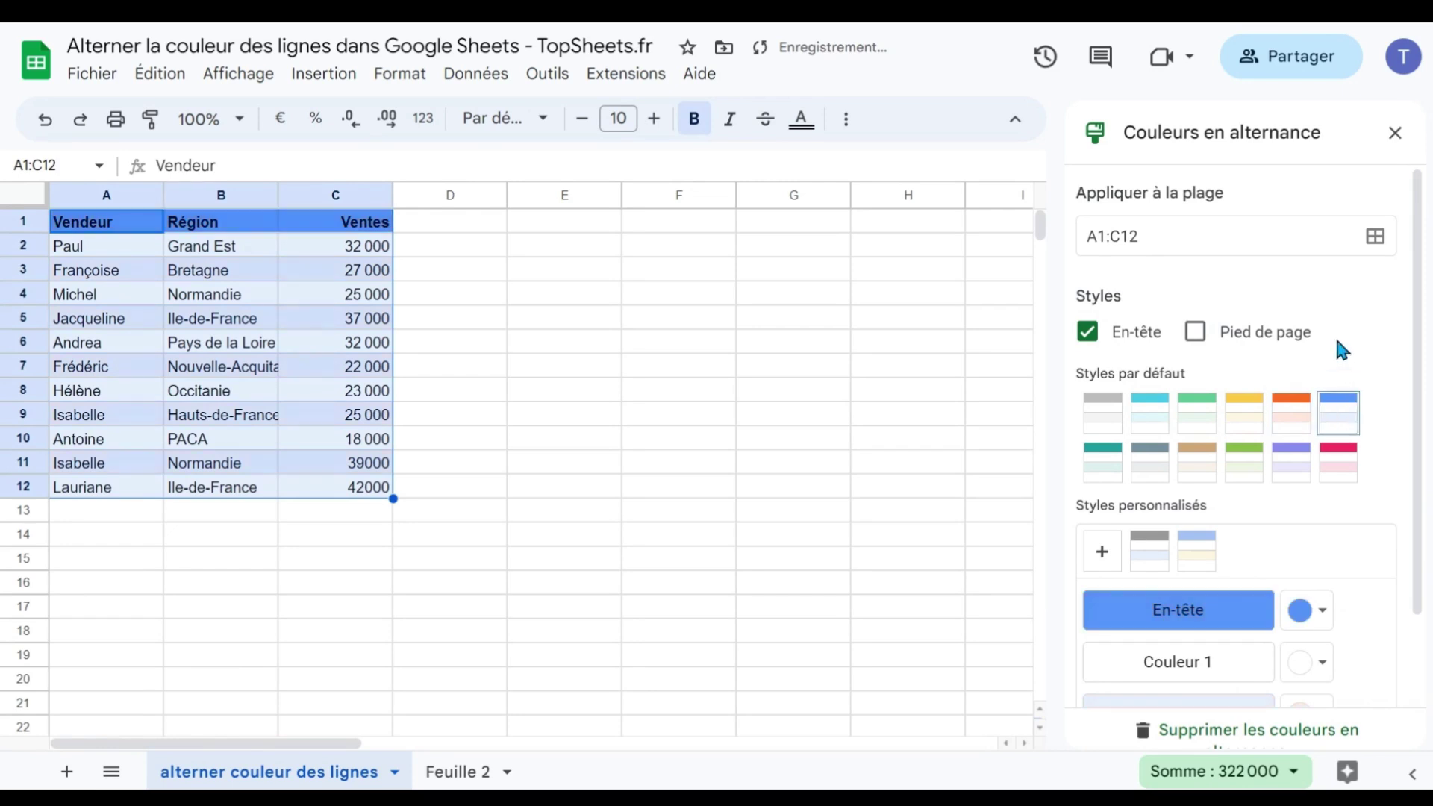
Step: Remove the alternating colours from the range A1:C12
{"action": "scroll", "coordinate": [1335, 333], "scroll_direction": "down", "scroll_amount": 3}
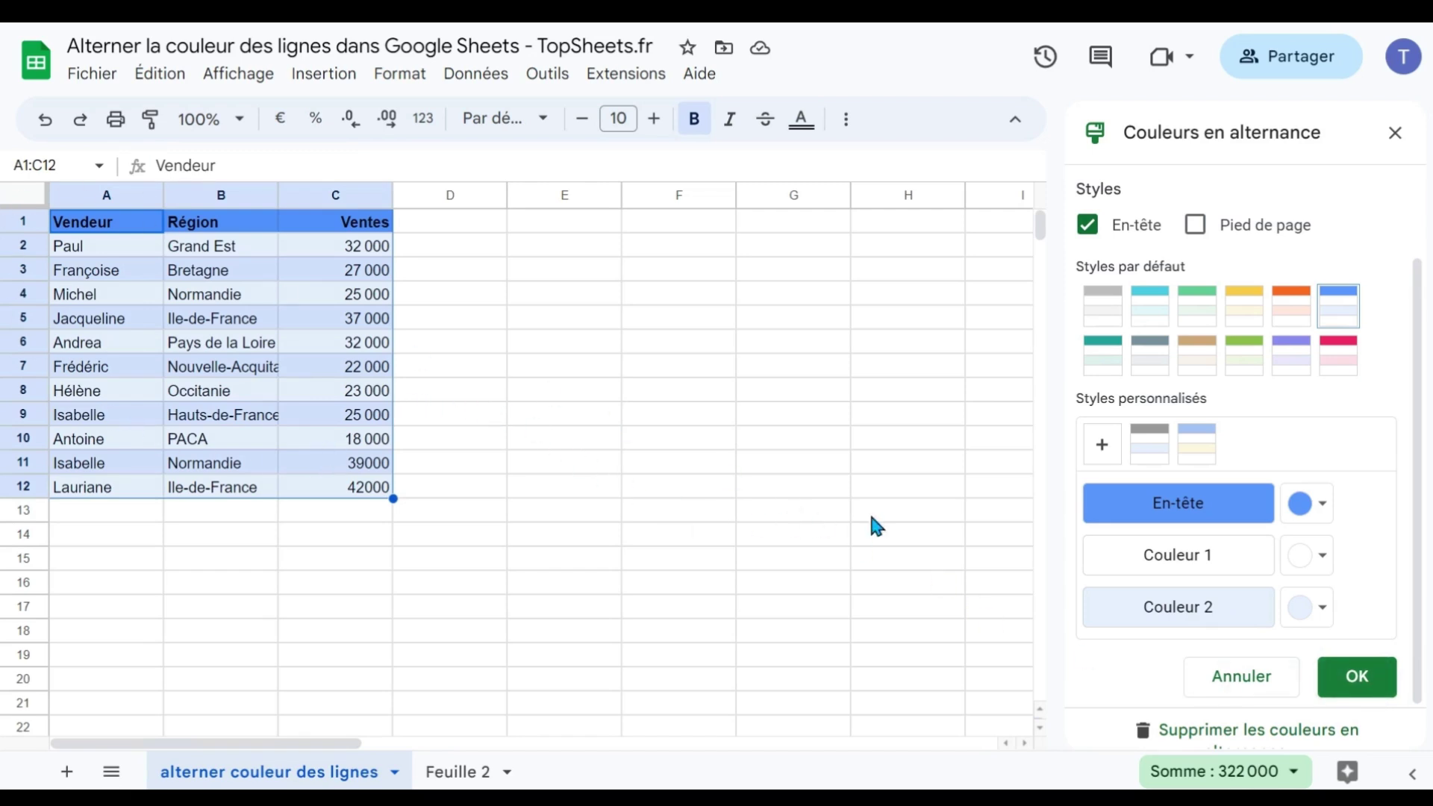
{"action": "left_click", "coordinate": [1198, 735]}
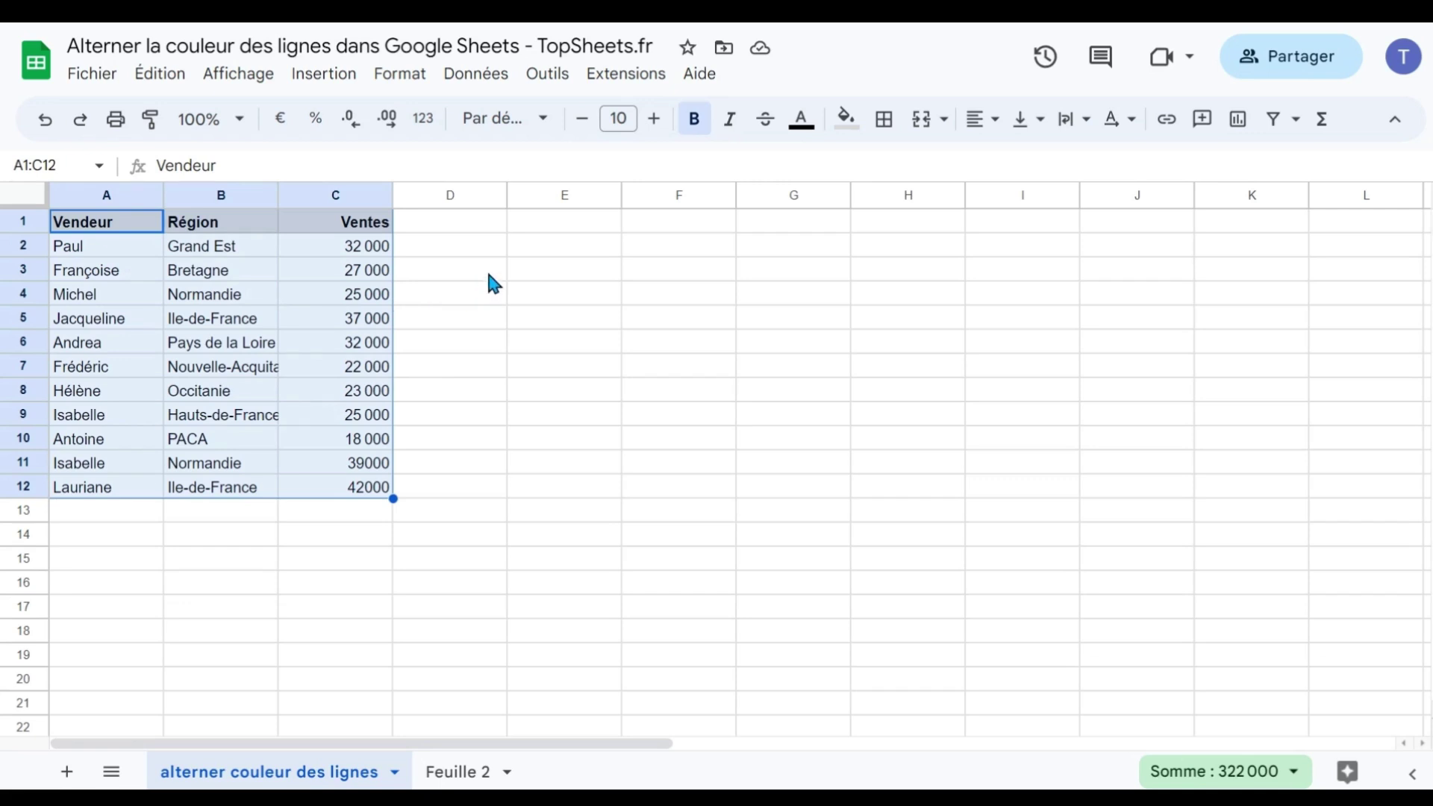
Step: Enter the row-number formula =LIGNE() in cell E2
{"action": "left_click", "coordinate": [568, 251]}
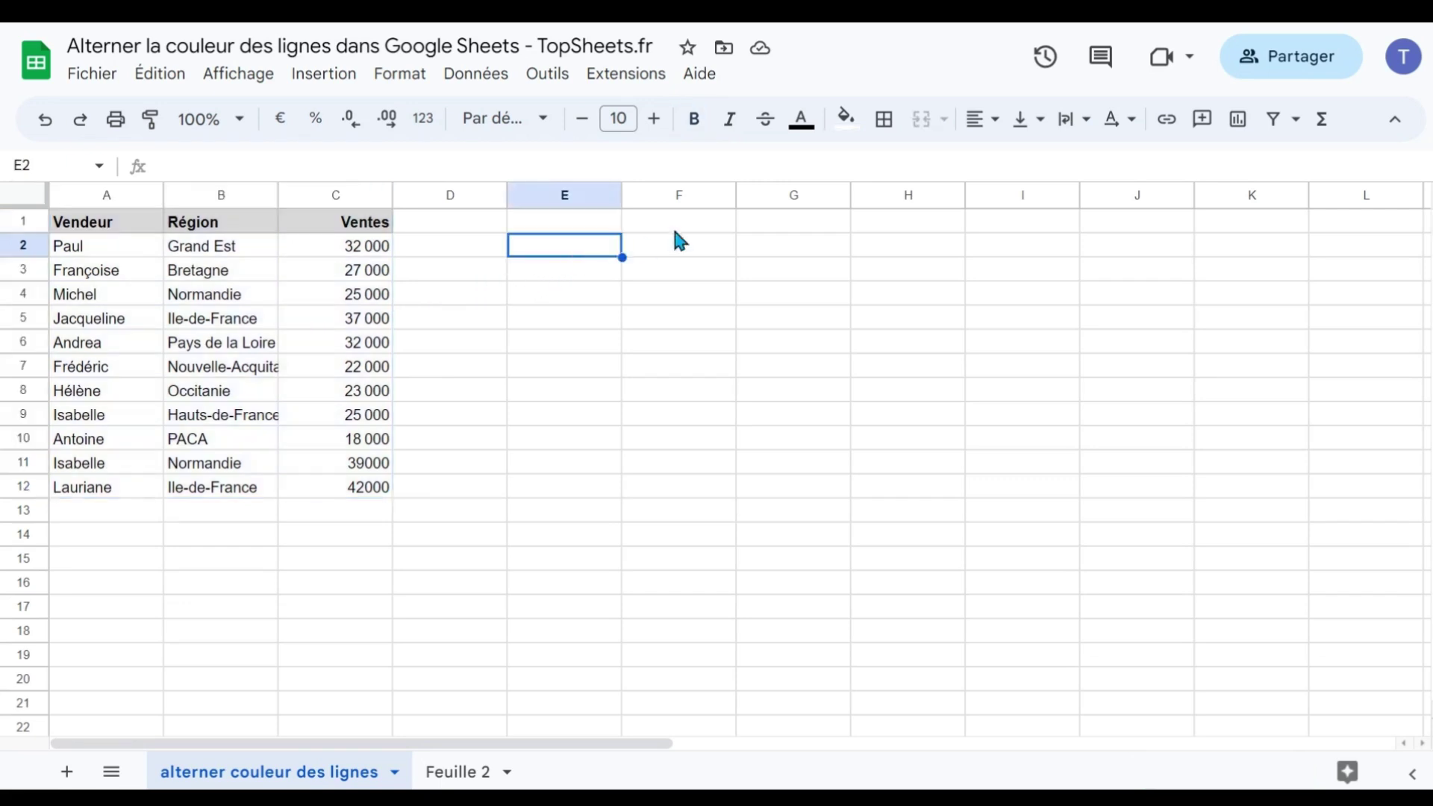
{"action": "type", "text": "="}
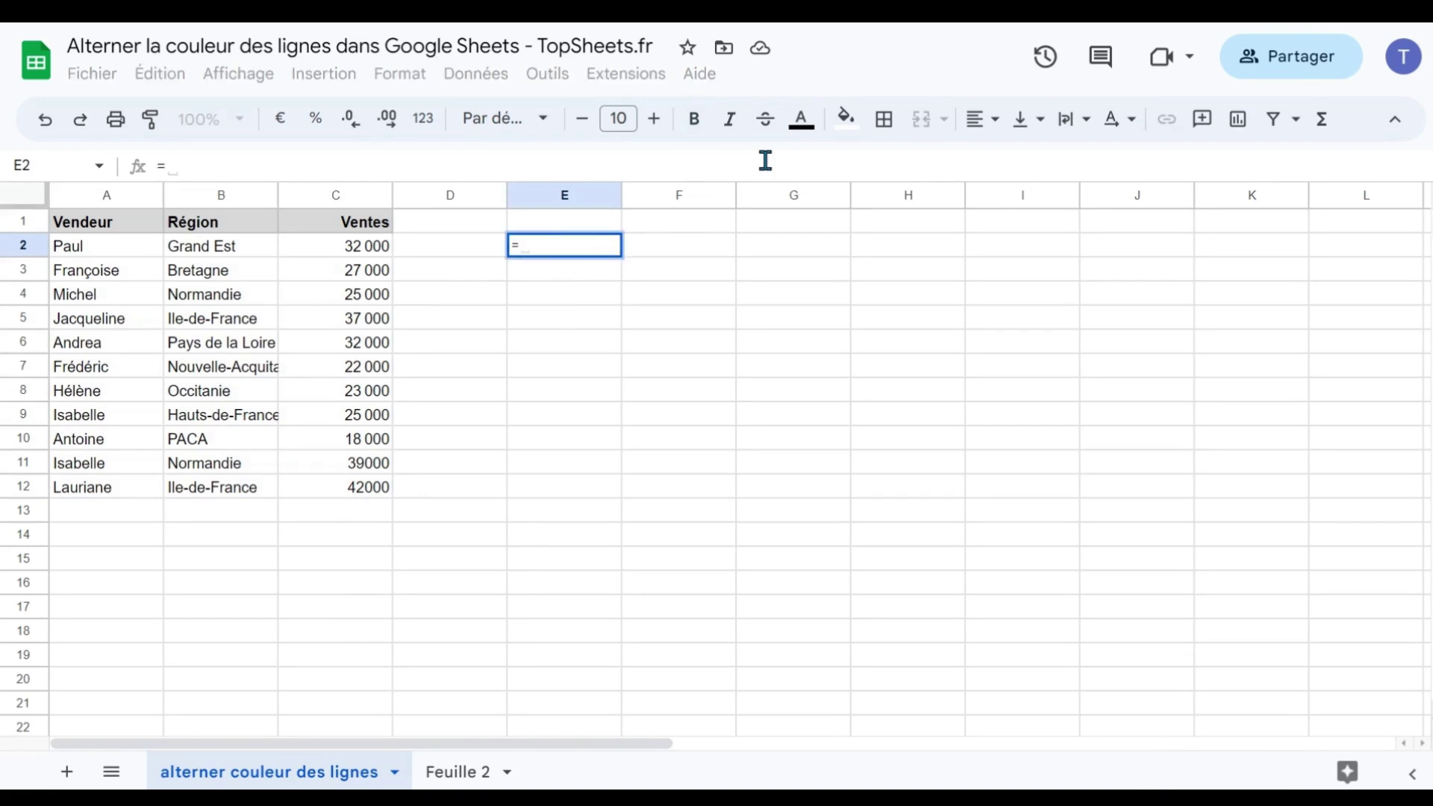
{"action": "type", "text": "LIGNE"}
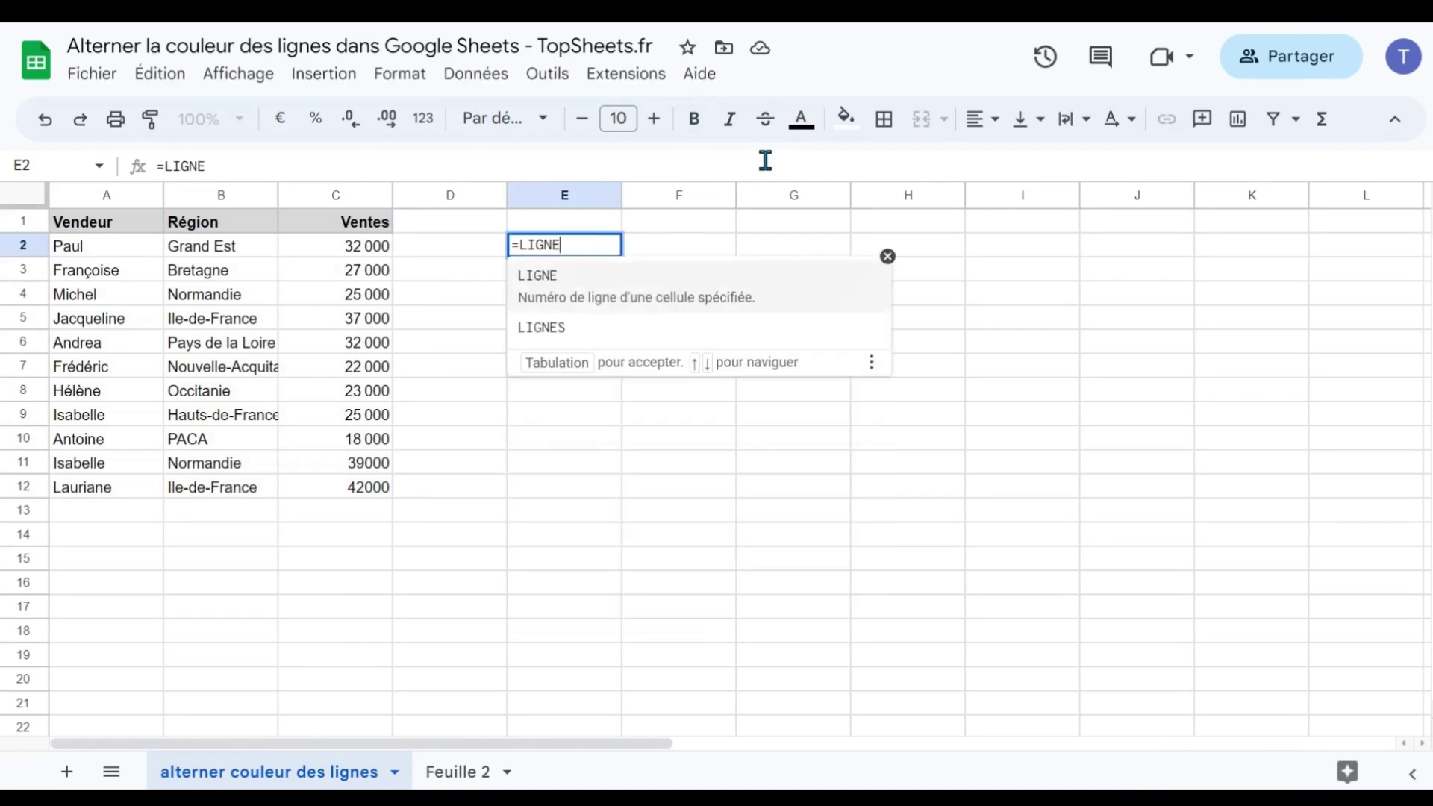
{"action": "type", "text": "5"}
{"action": "key", "text": "BackSpace"}
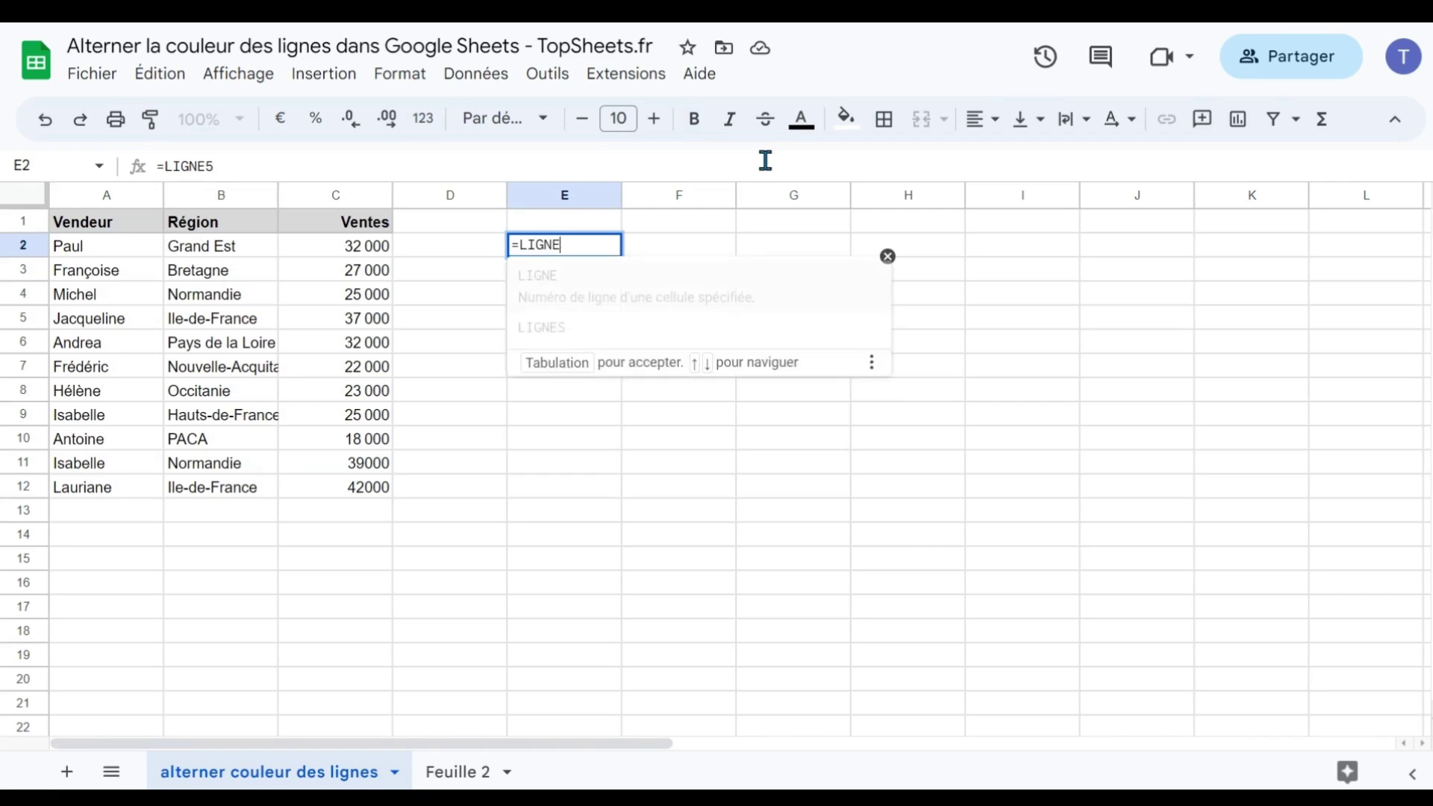
{"action": "type", "text": "()"}
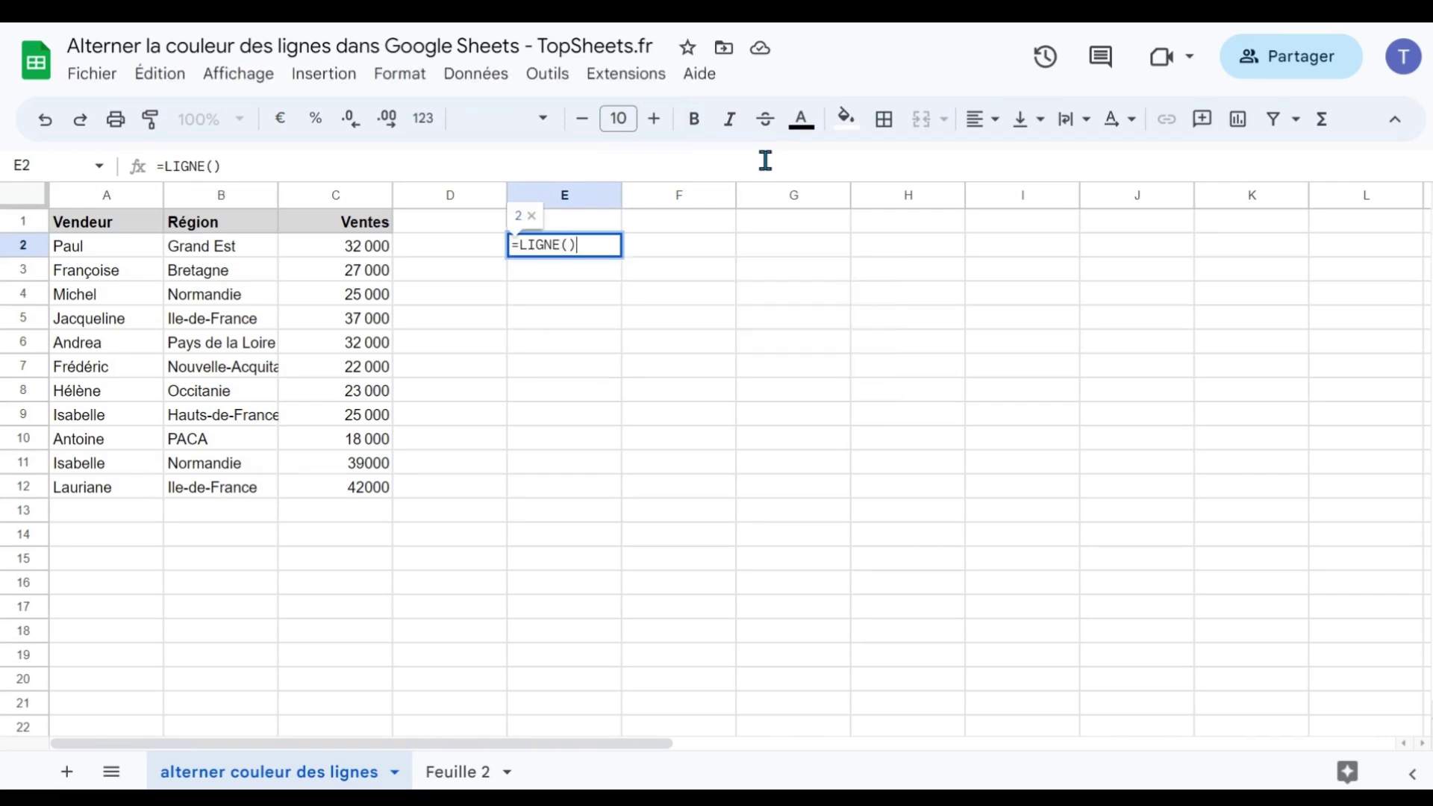
{"action": "key", "text": "Return"}
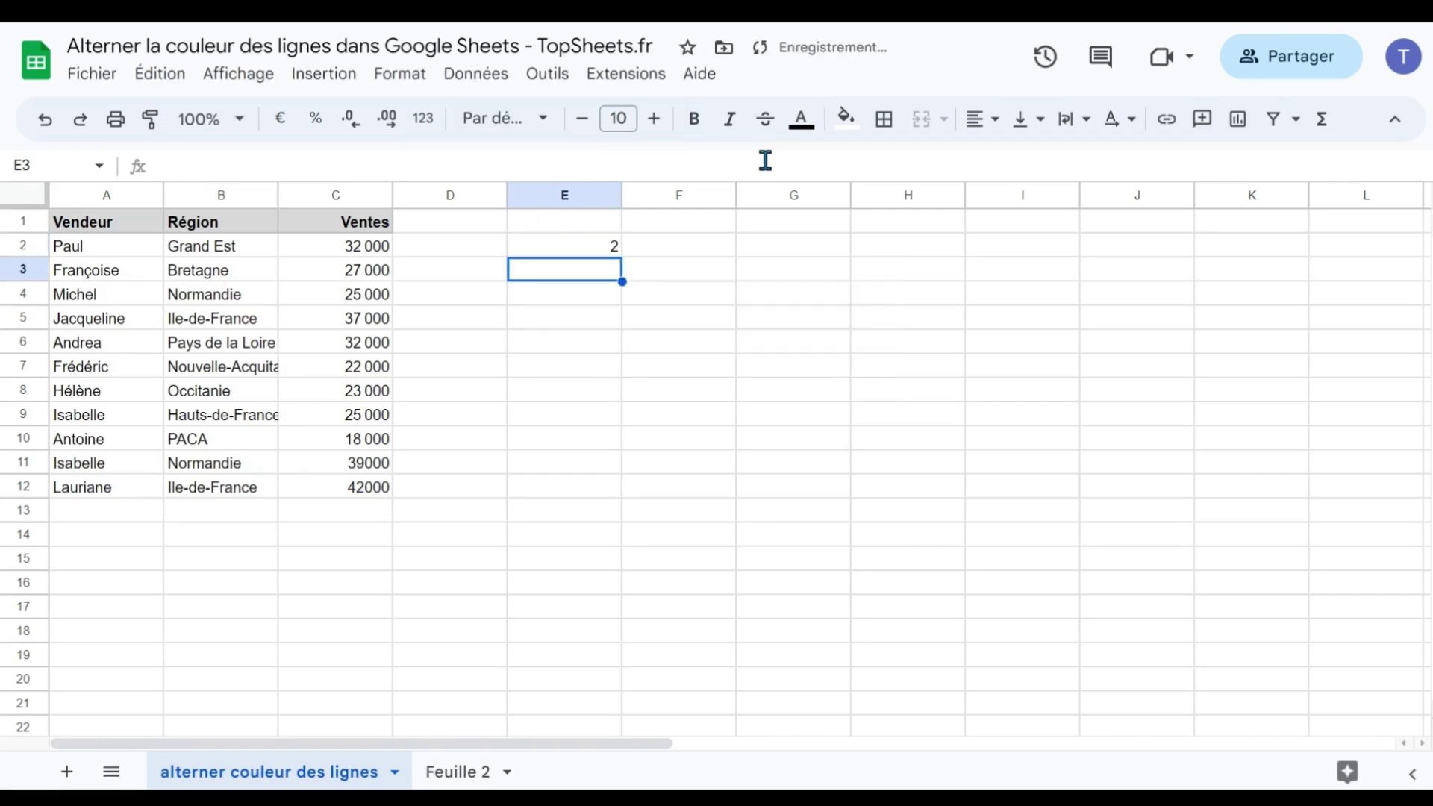
Step: Fill the =LIGNE() formula from E2 down to E12 and check it against the row numbers
{"action": "left_click", "coordinate": [568, 252]}
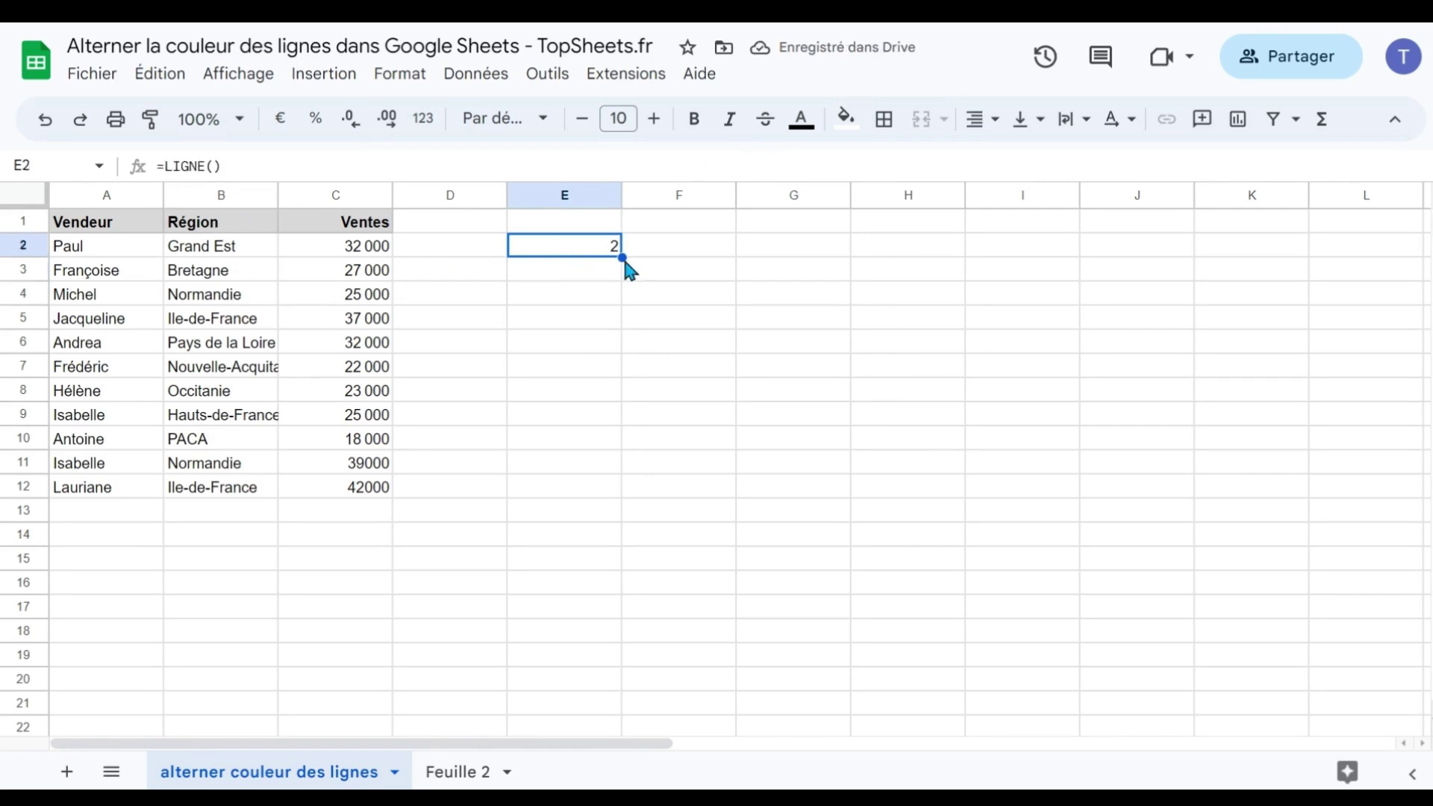
{"action": "left_click_drag", "start_coordinate": [622, 257], "coordinate": [611, 494]}
{"action": "left_click", "coordinate": [567, 254]}
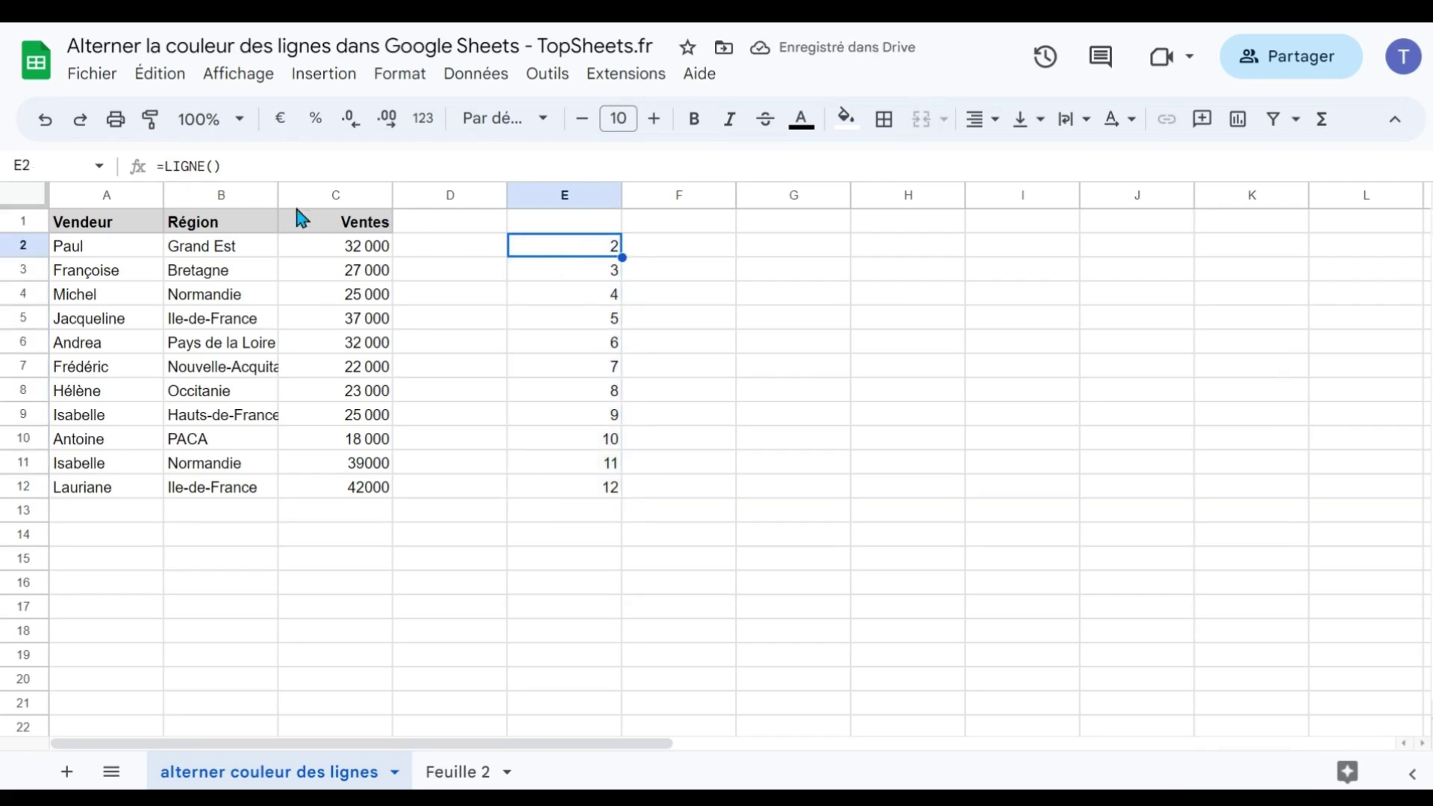
{"action": "left_click", "coordinate": [23, 275]}
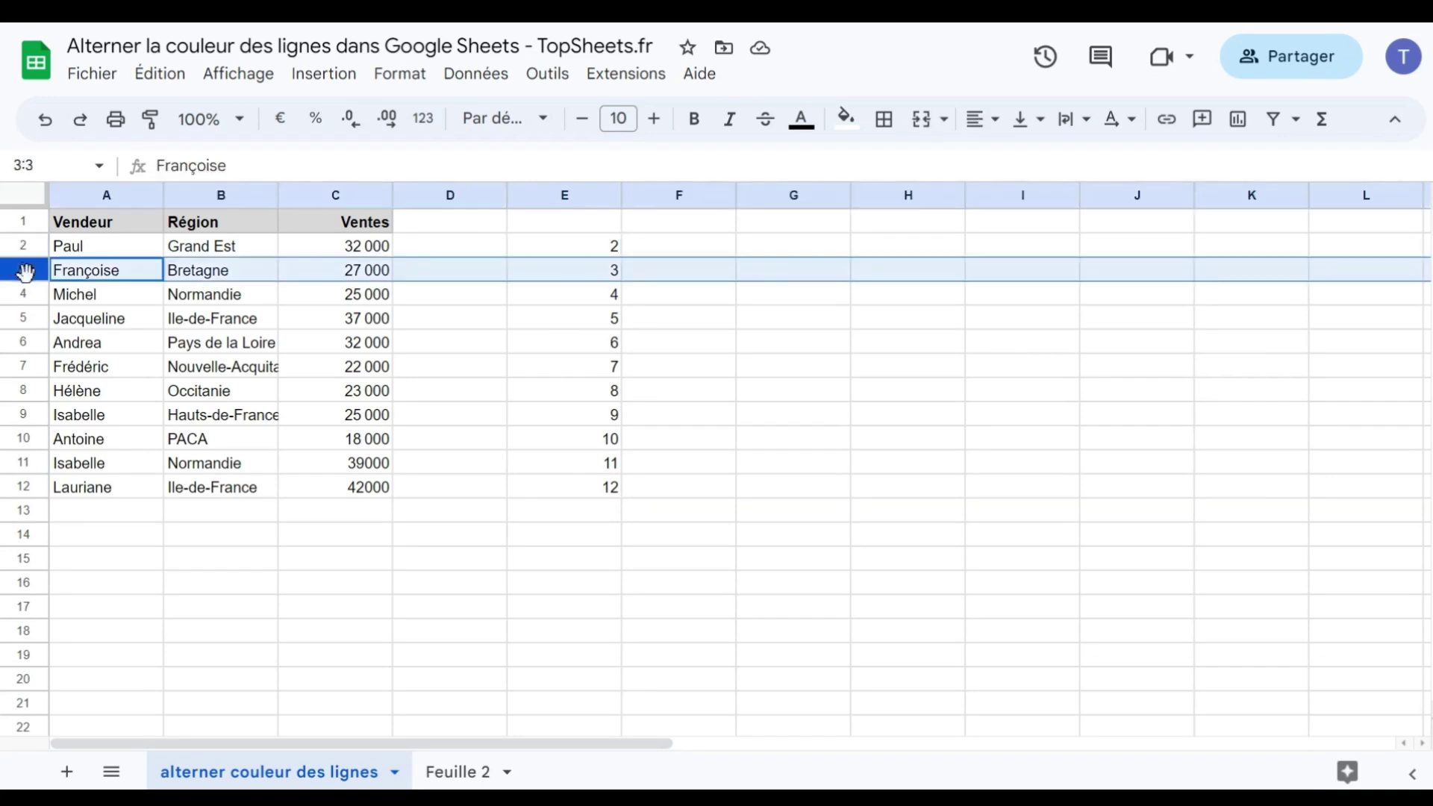
{"action": "left_click", "coordinate": [579, 299]}
{"action": "left_click", "coordinate": [580, 319]}
{"action": "left_click", "coordinate": [584, 342]}
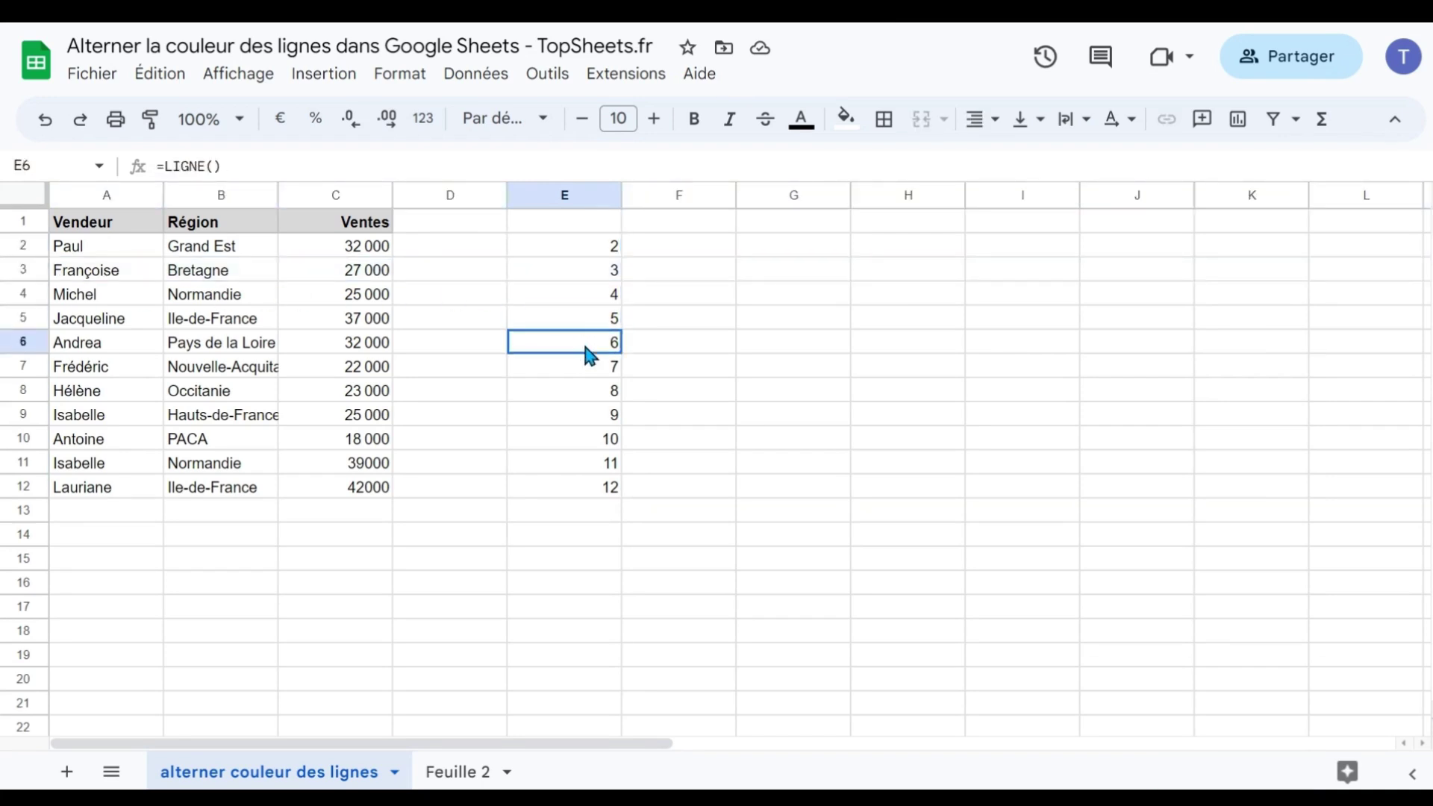
Step: Wrap the formula in E2 in a MOD function with divisor 3, giving =MOD(LIGNE();3)
{"action": "left_click", "coordinate": [579, 245]}
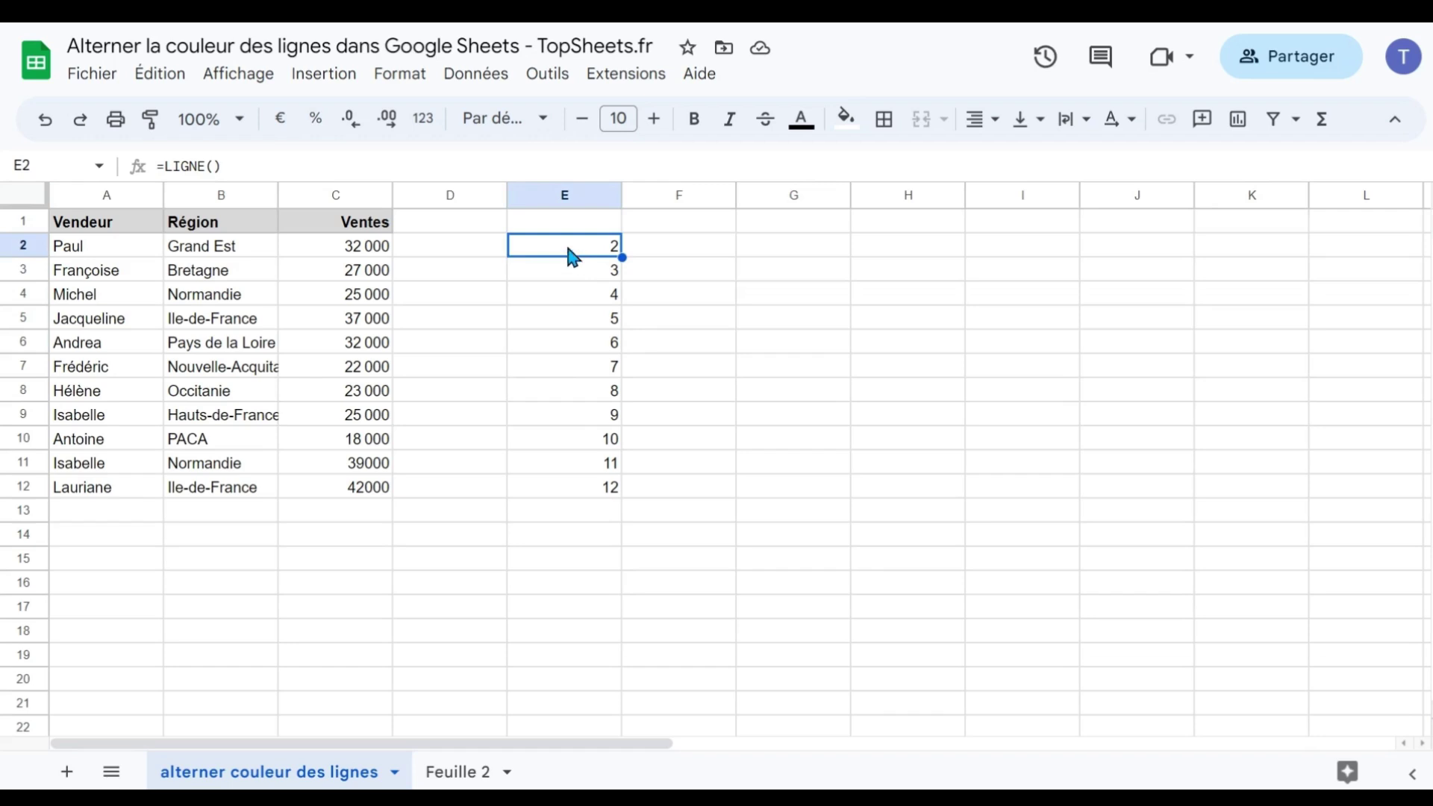
{"action": "left_click", "coordinate": [157, 162]}
{"action": "type", "text": "MOD("}
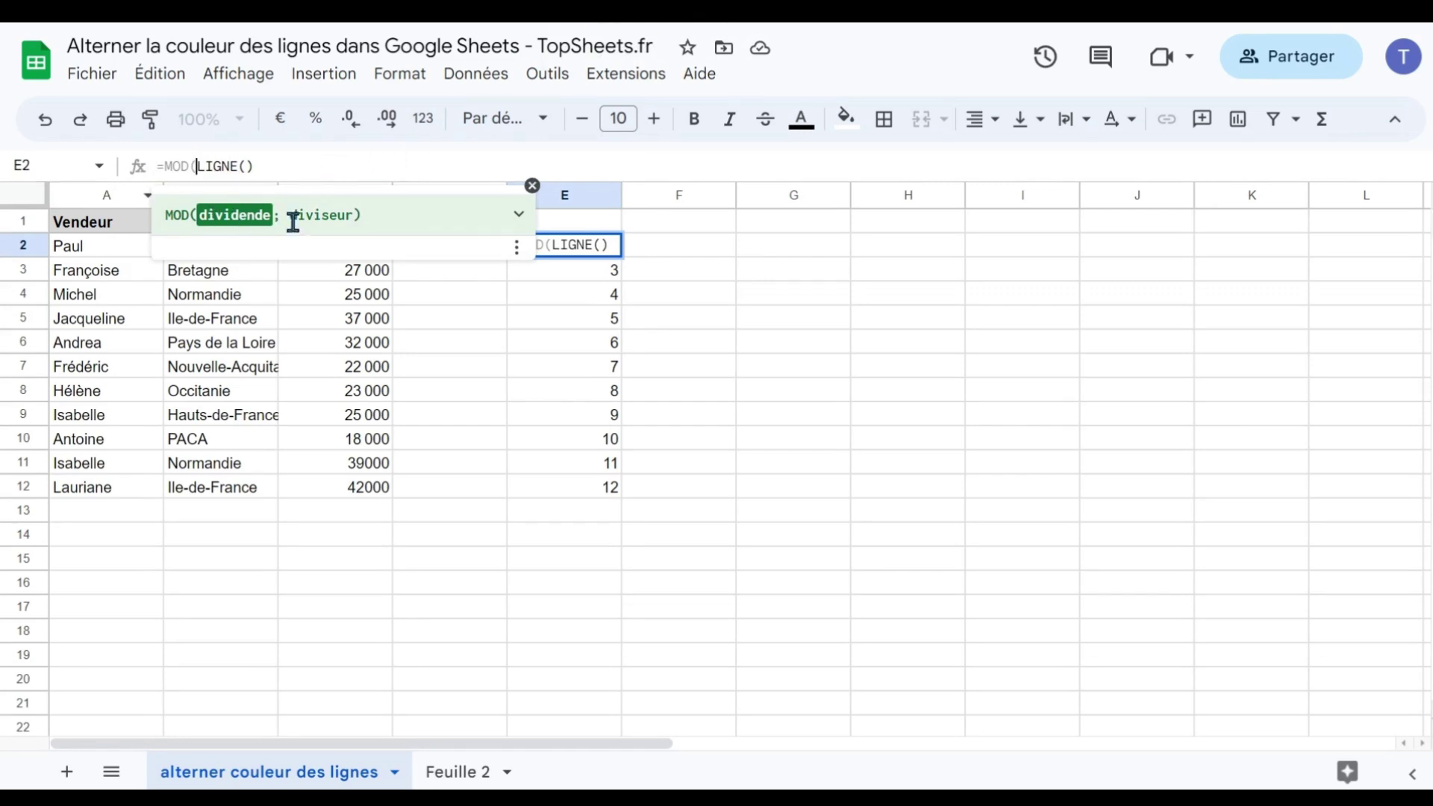
{"action": "left_click", "coordinate": [270, 165]}
{"action": "type", "text": ";3"}
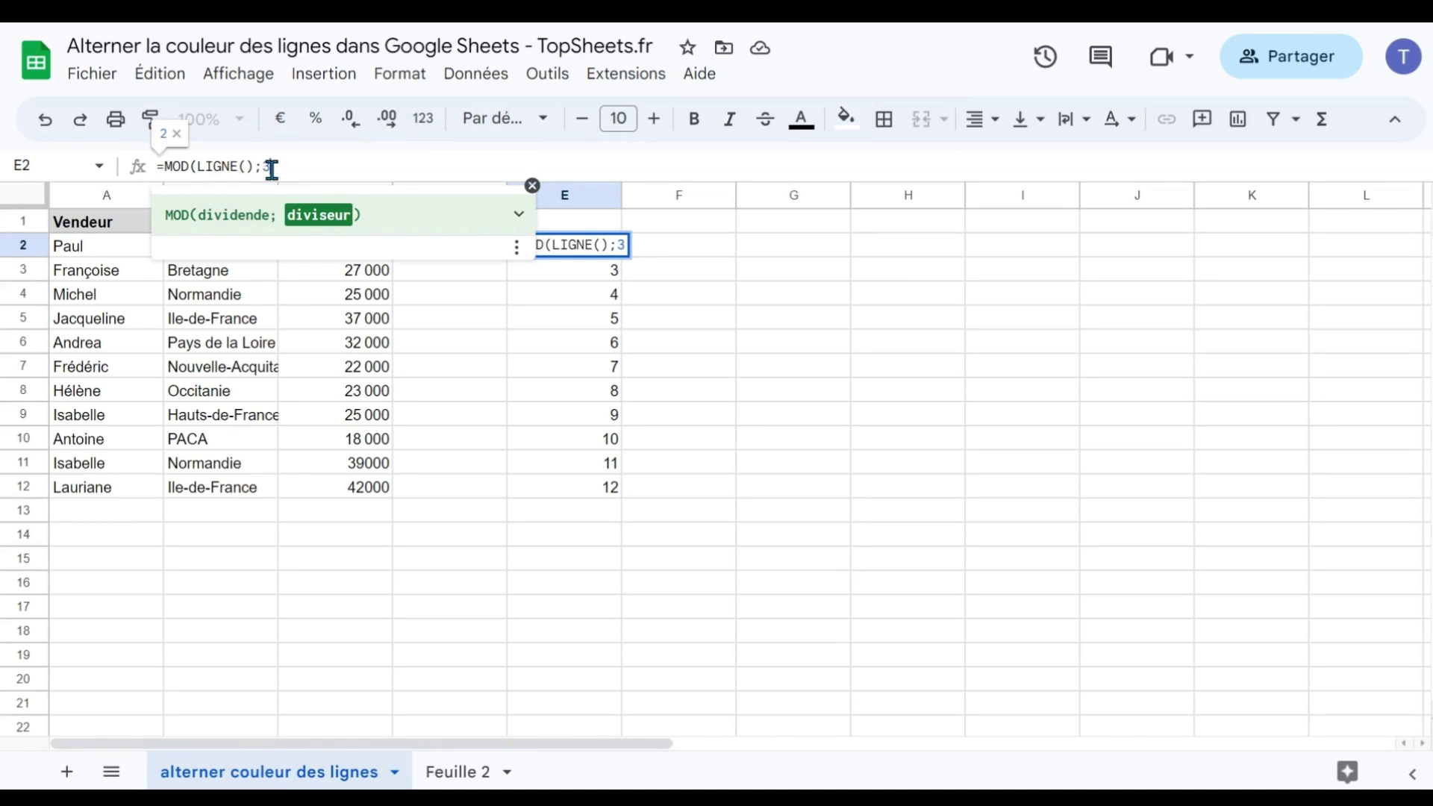
{"action": "type", "text": ")"}
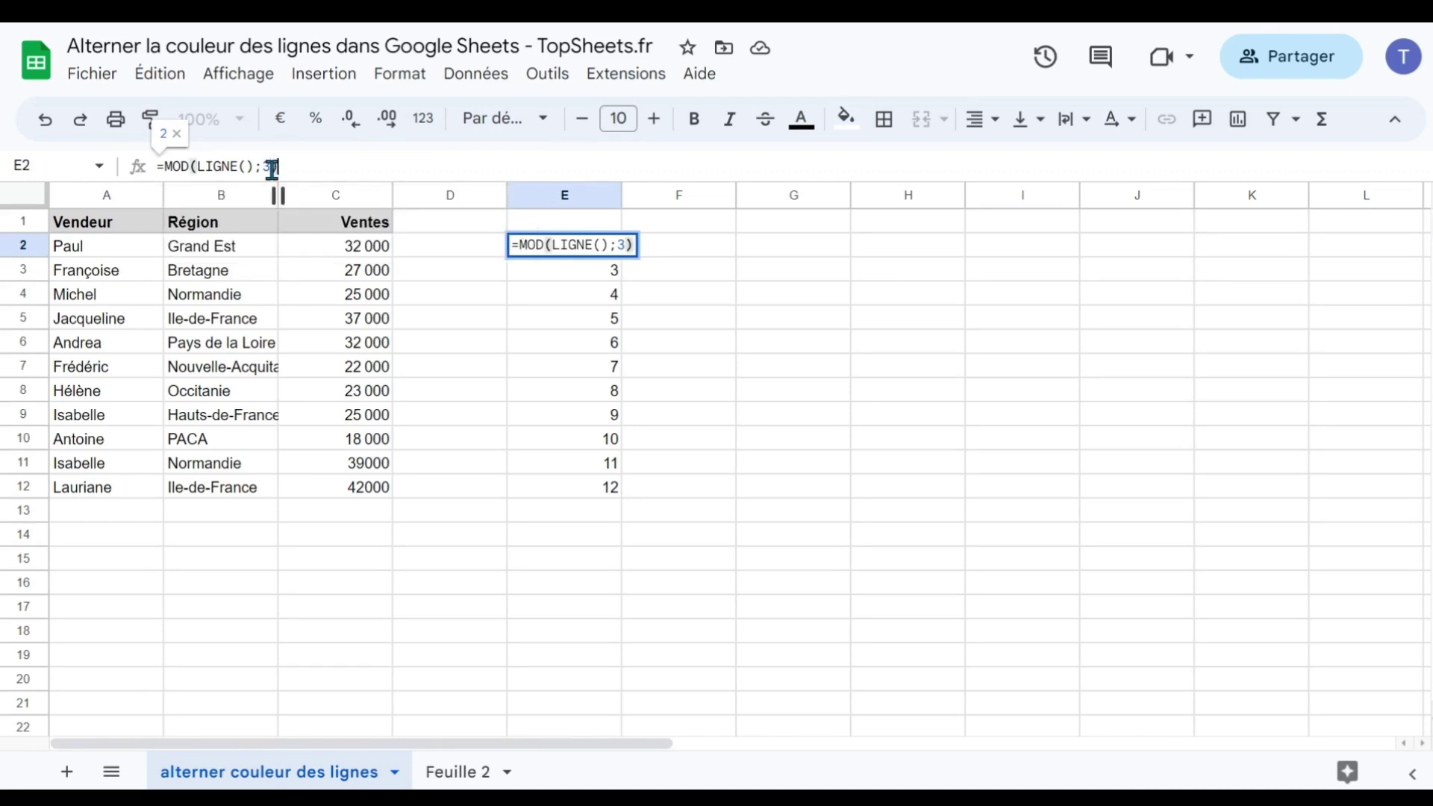
{"action": "key", "text": "Return"}
Step: Copy the =MOD(LIGNE();3) formula from E2 into each of the cells E3 to E8
{"action": "key", "text": "Up"}
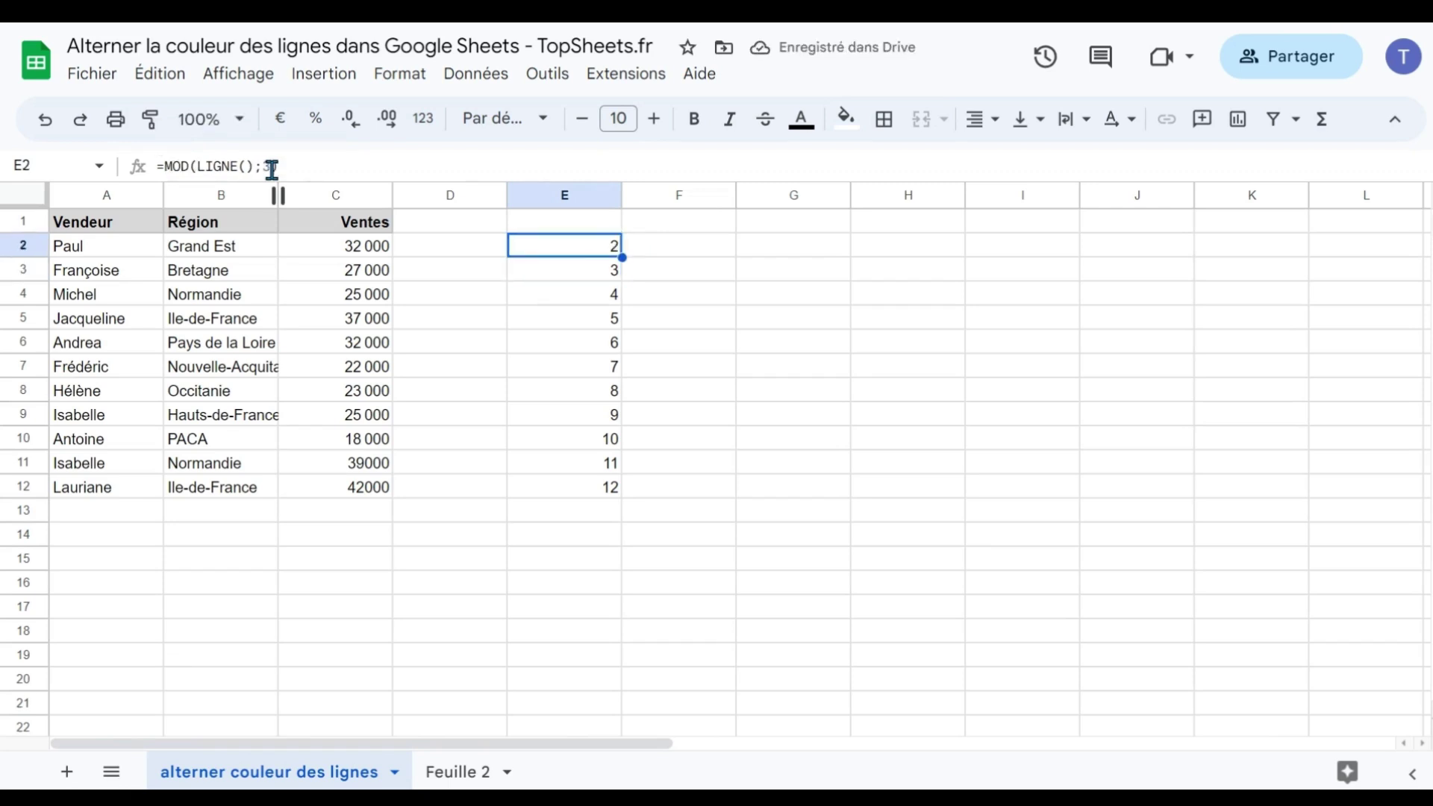
{"action": "key", "text": "ctrl+c"}
{"action": "key", "text": "Down"}
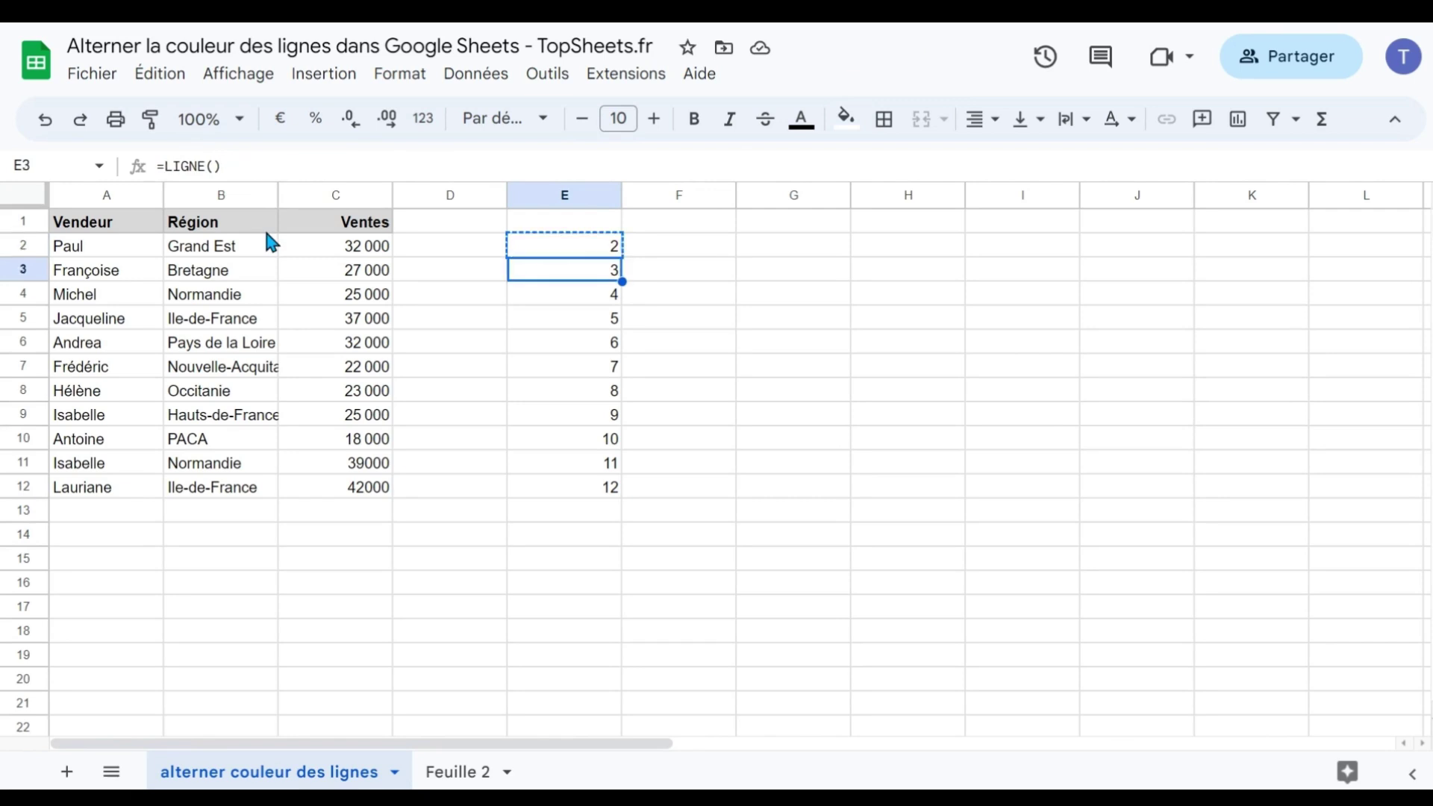
{"action": "key", "text": "ctrl+v"}
{"action": "key", "text": "Down"}
{"action": "key", "text": "ctrl+v"}
{"action": "key", "text": "Down"}
{"action": "key", "text": "ctrl+v"}
{"action": "key", "text": "Down"}
{"action": "key", "text": "ctrl+v"}
{"action": "key", "text": "Down"}
{"action": "key", "text": "ctrl+v"}
{"action": "key", "text": "Down"}
{"action": "key", "text": "ctrl+v"}
Step: Subtract 1 in the E2 formula so it reads =MOD(LIGNE();3)-1
{"action": "key", "text": "Up"}
{"action": "key", "text": "Up"}
{"action": "key", "text": "Up"}
{"action": "key", "text": "Up"}
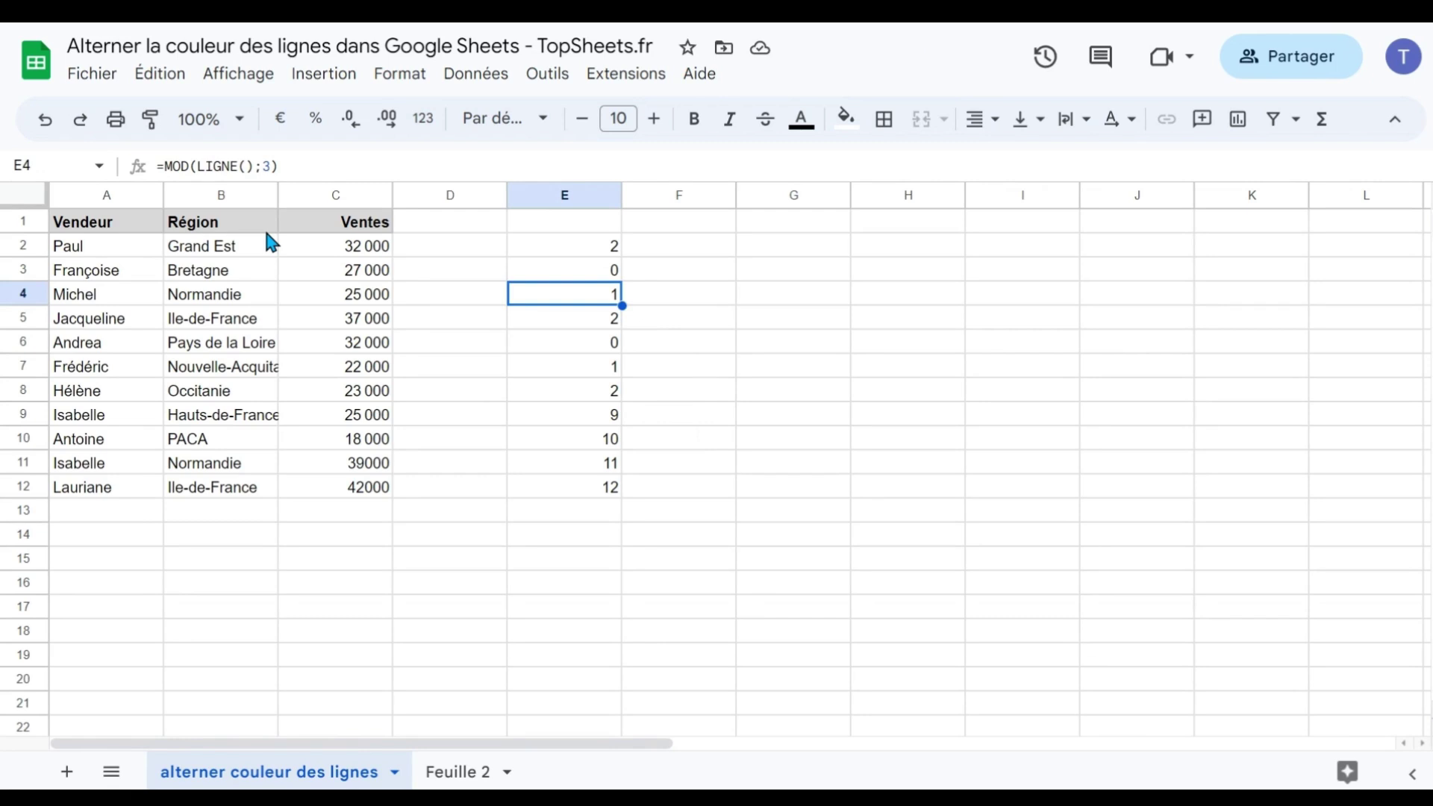
{"action": "key", "text": "Up"}
{"action": "key", "text": "Up"}
{"action": "key", "text": "Return"}
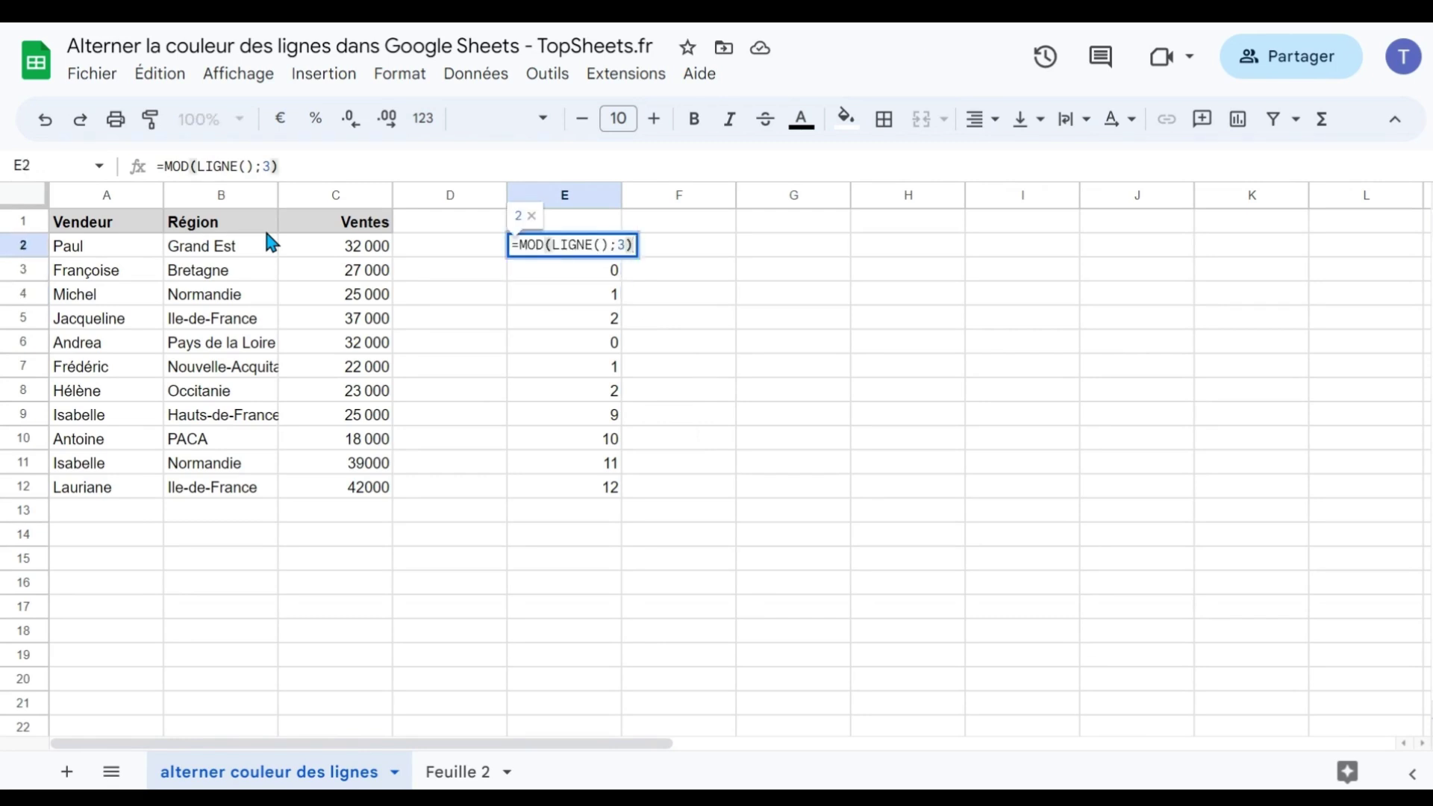
{"action": "type", "text": "-1"}
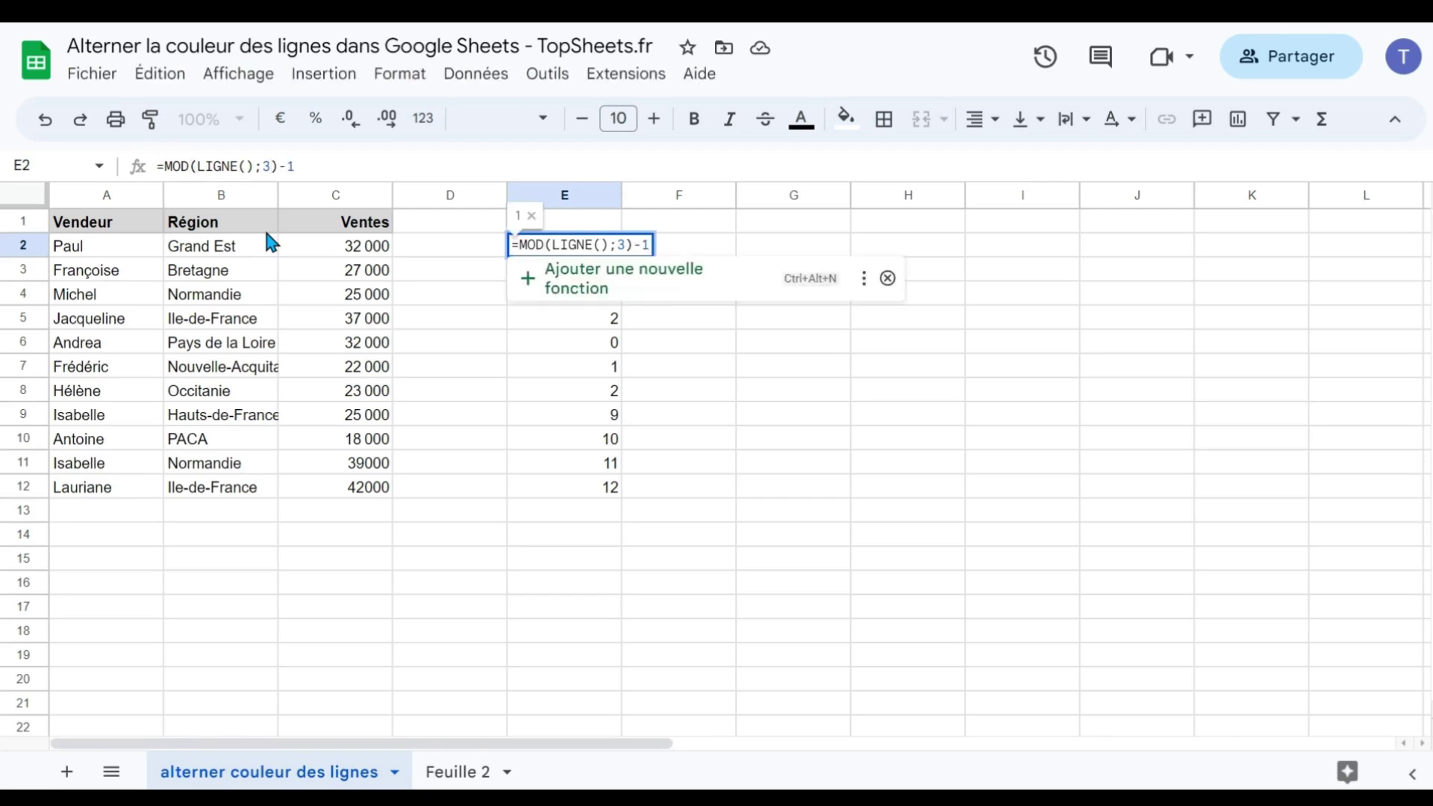
{"action": "key", "text": "Return"}
Step: Copy the =MOD(LIGNE();3)-1 formula from E2 over the whole range E2:E12
{"action": "key", "text": "Up"}
{"action": "key", "text": "ctrl+c"}
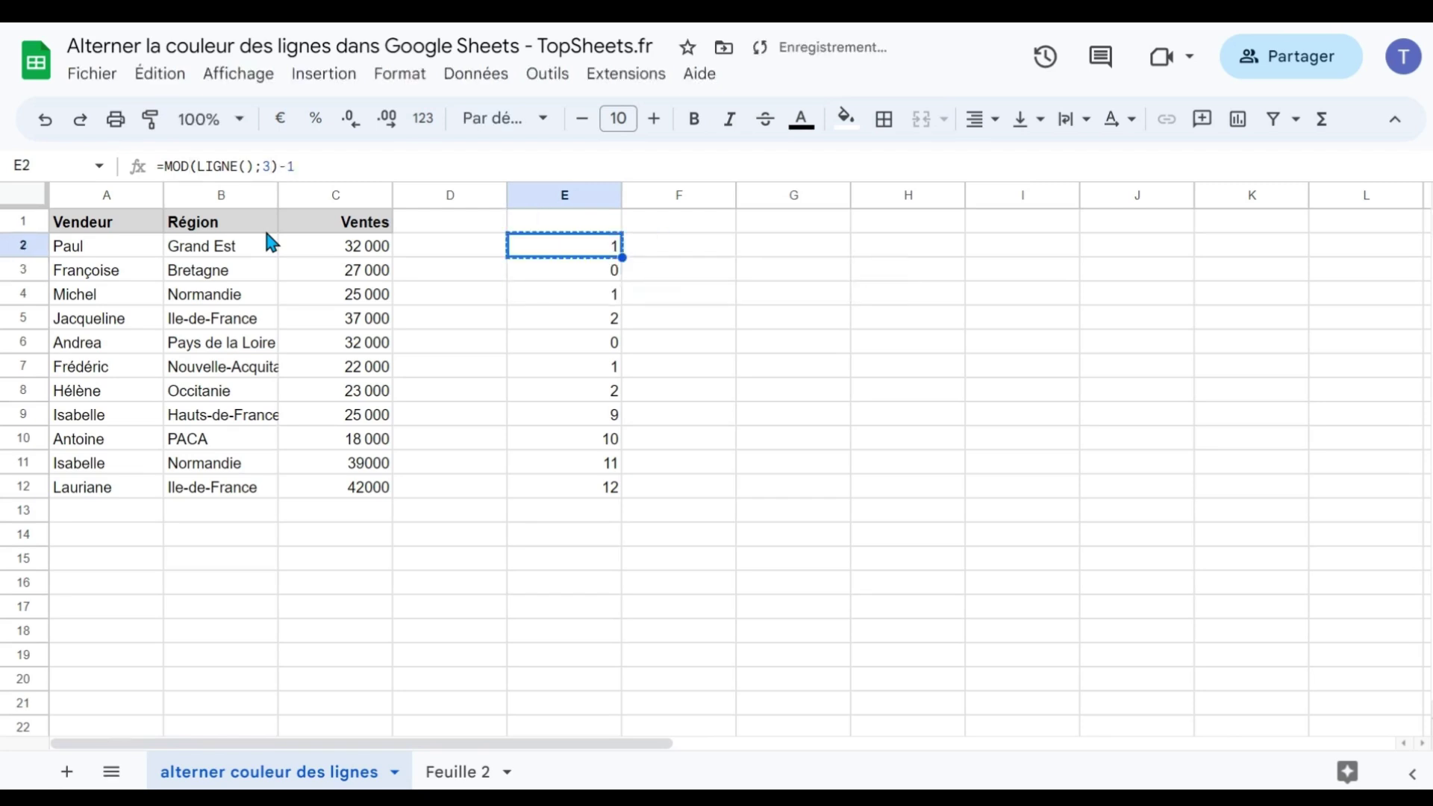
{"action": "key", "text": "ctrl+shift+Down"}
{"action": "key", "text": "ctrl+v"}
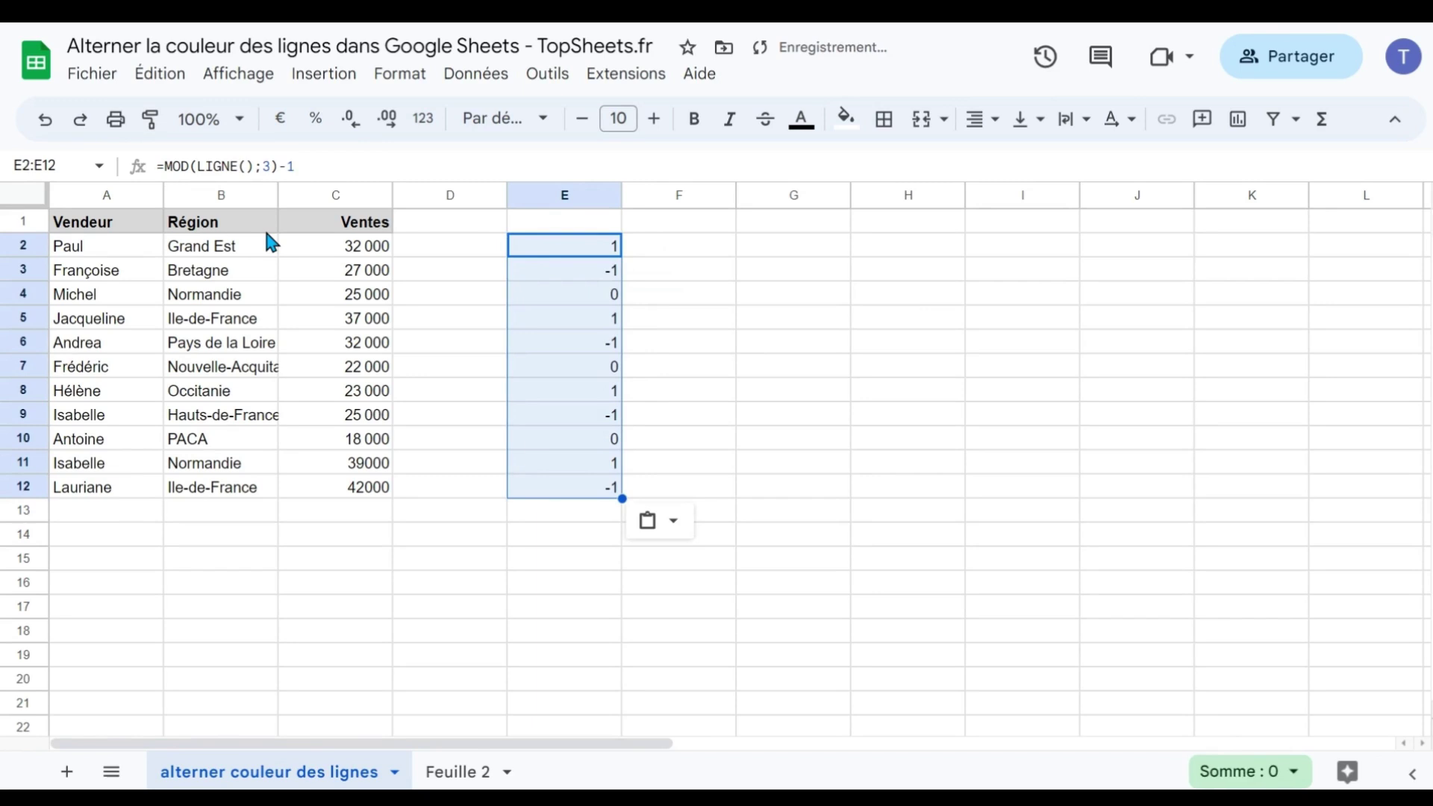
{"action": "left_click", "coordinate": [589, 298]}
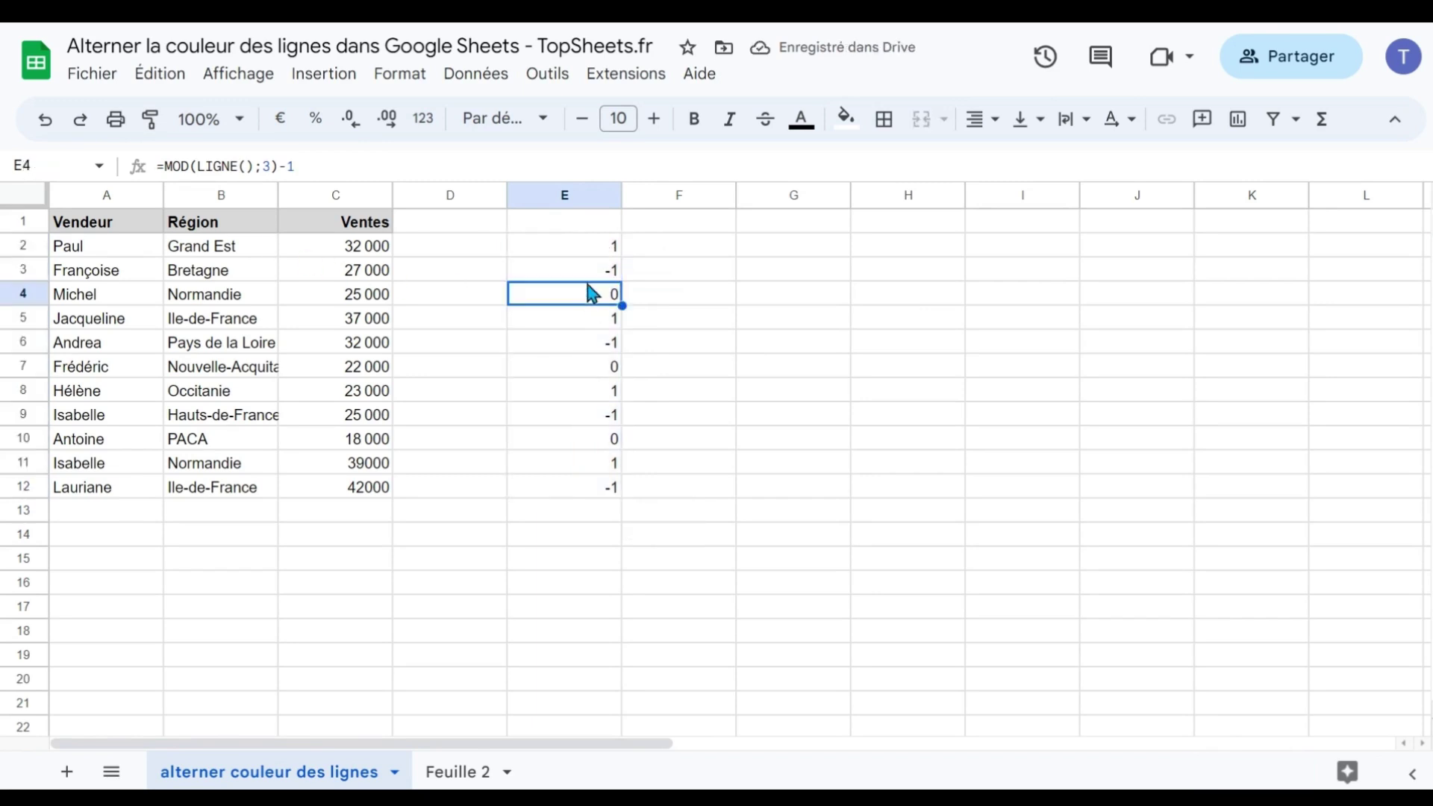
Step: Turn the E2 formula into a logical test against zero, =MOD(LIGNE();3)-1=0
{"action": "left_click", "coordinate": [575, 248]}
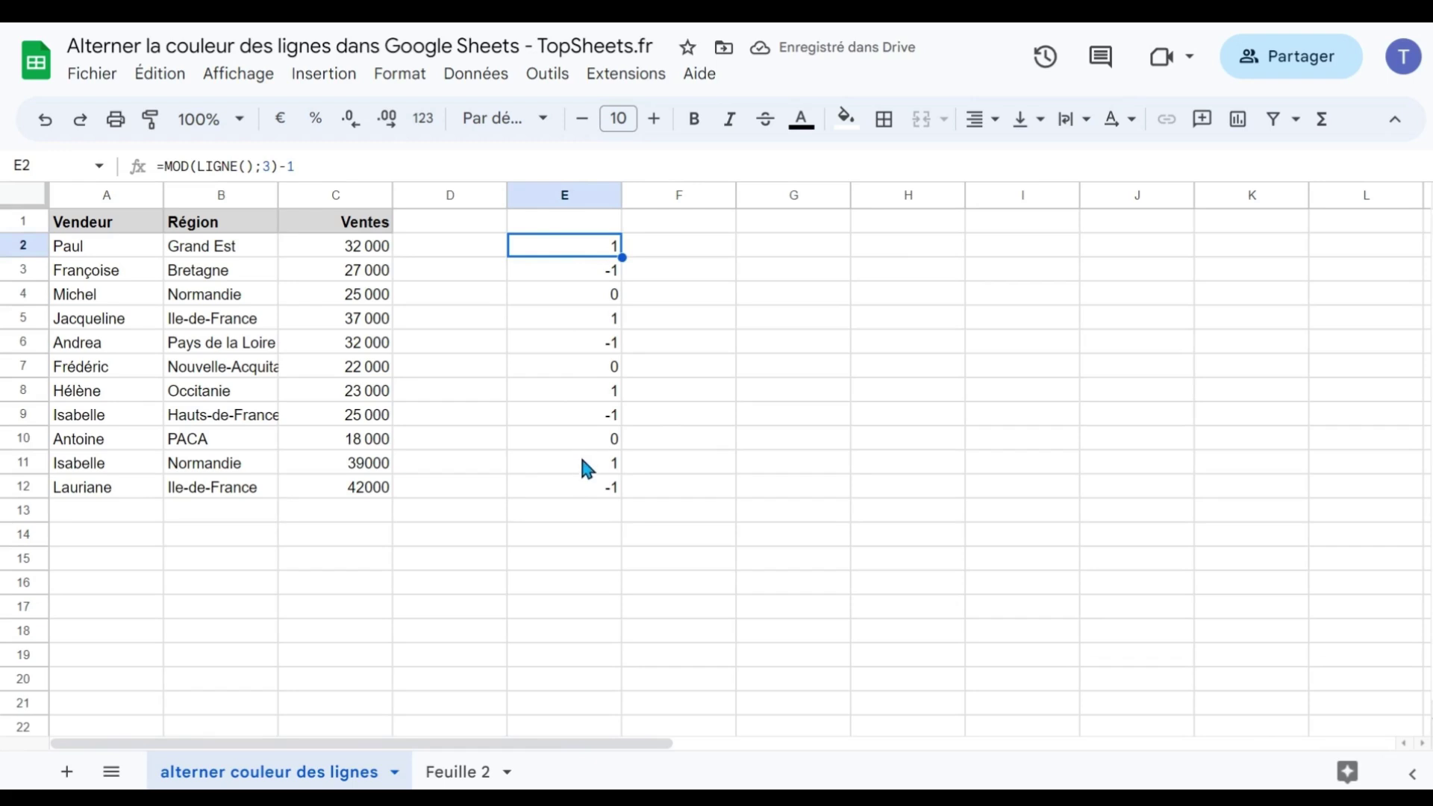
{"action": "left_click", "coordinate": [324, 166]}
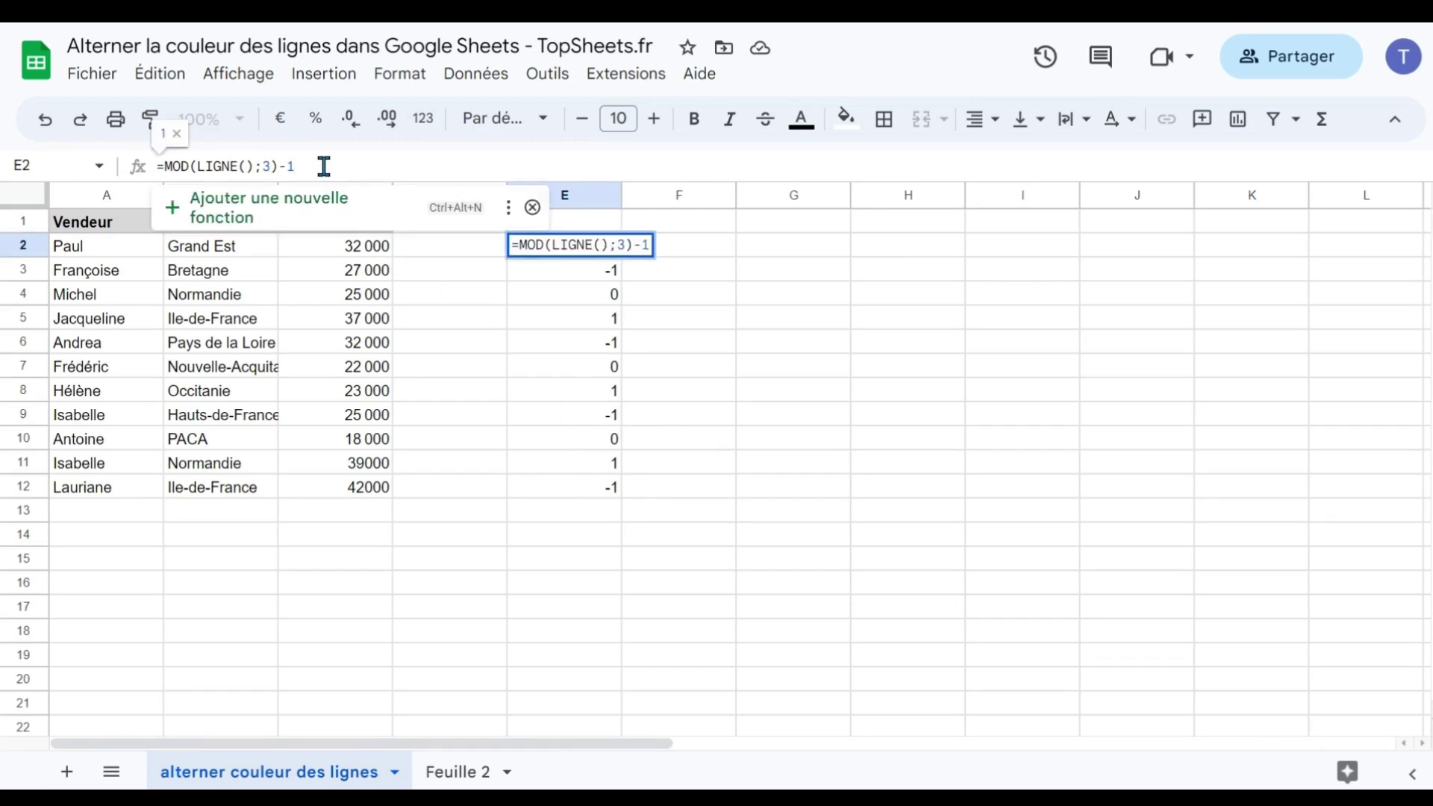
{"action": "type", "text": "=0"}
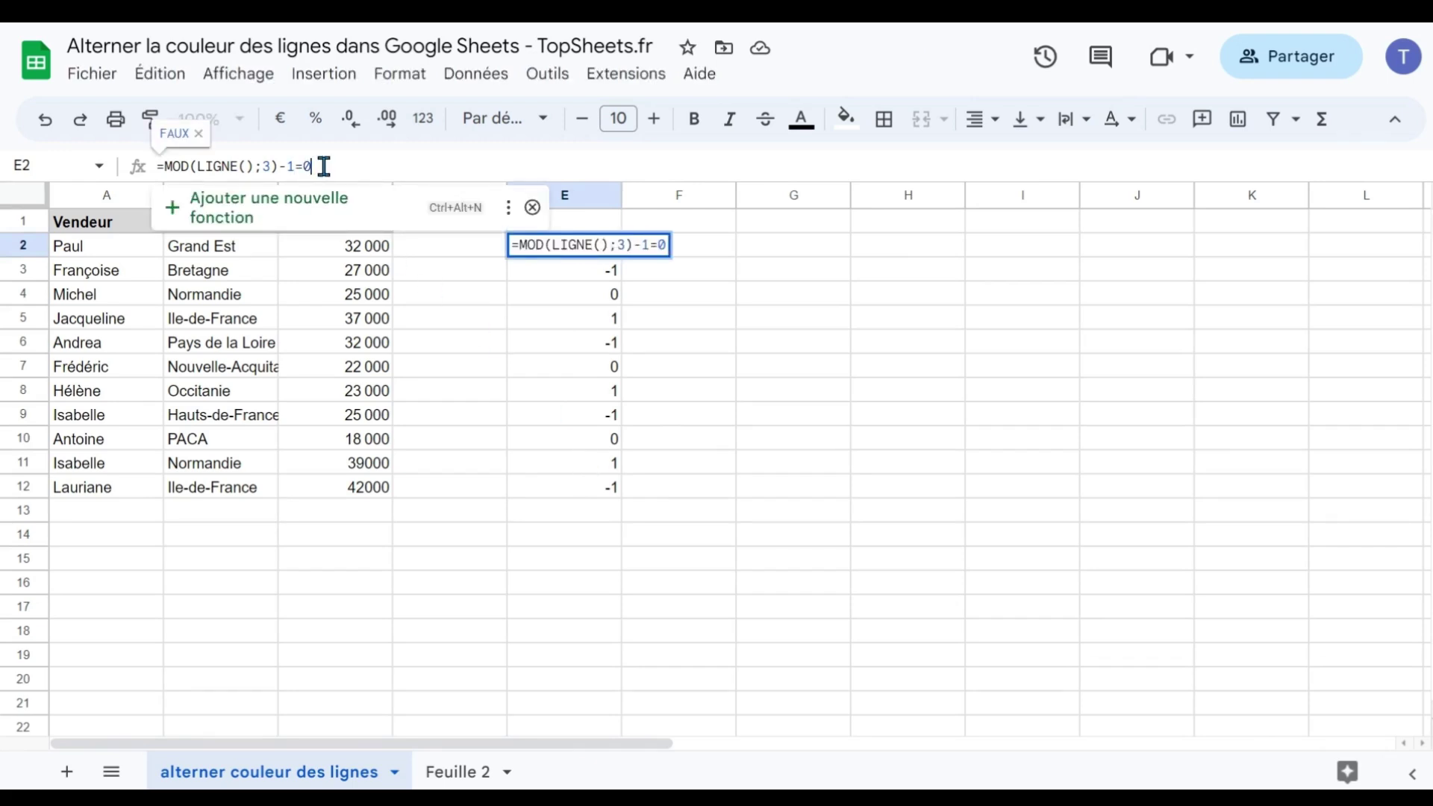
{"action": "key", "text": "Return"}
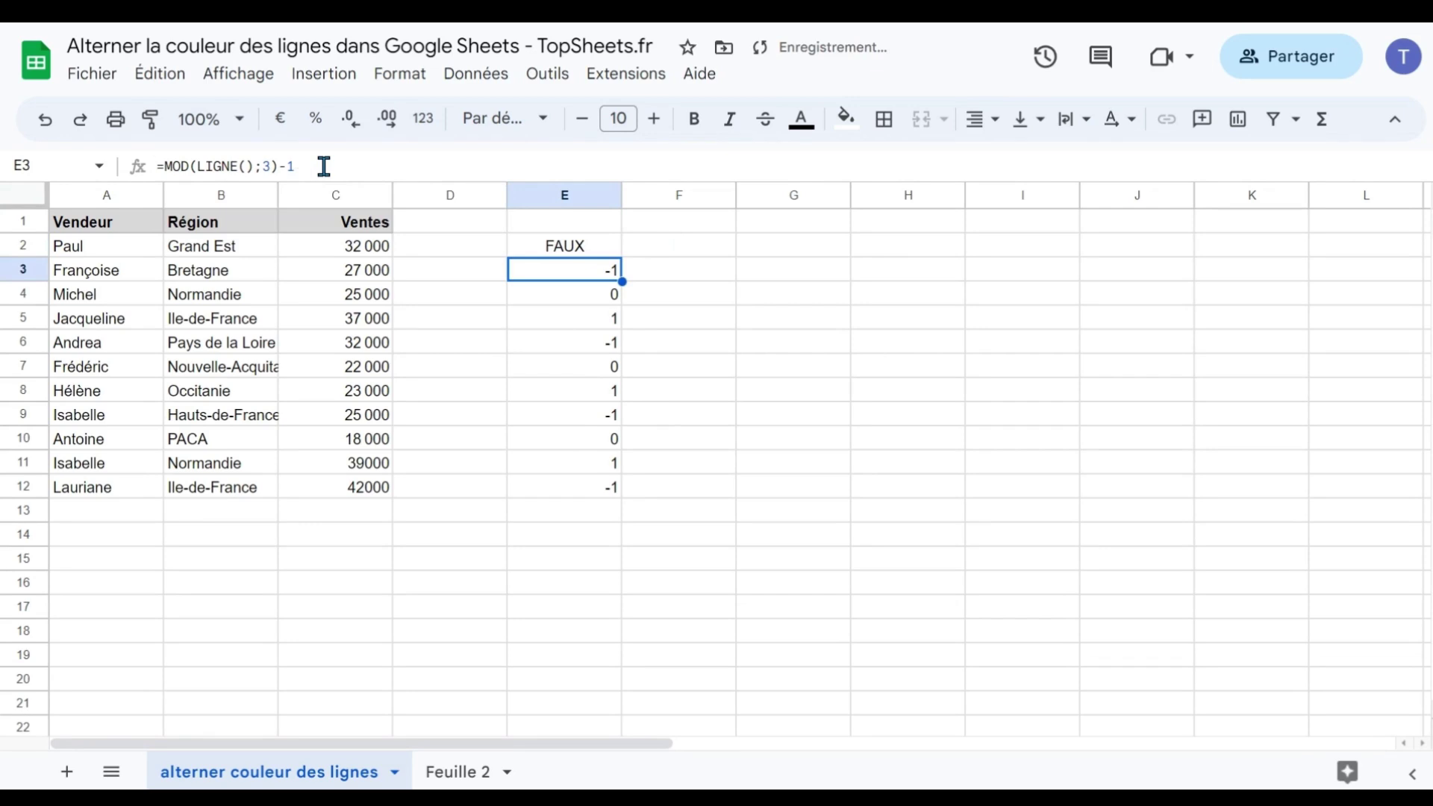
Step: Copy the =MOD(LIGNE();3)-1=0 test from E2 over E2:E12 and check the results by row
{"action": "key", "text": "Up"}
{"action": "key", "text": "ctrl+c"}
{"action": "key", "text": "ctrl+shift+Down"}
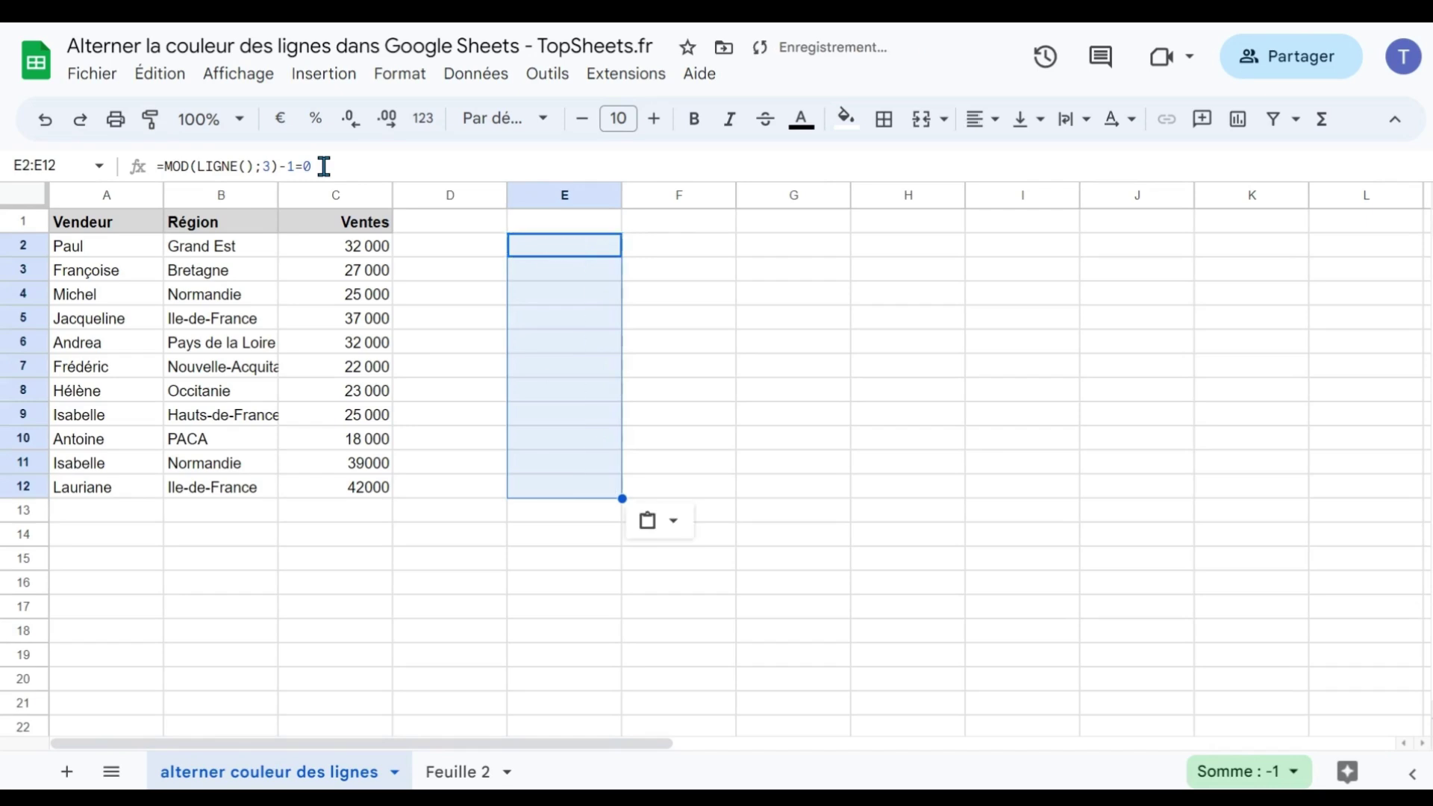
{"action": "key", "text": "ctrl+v"}
{"action": "key", "text": "Down"}
{"action": "key", "text": "Down"}
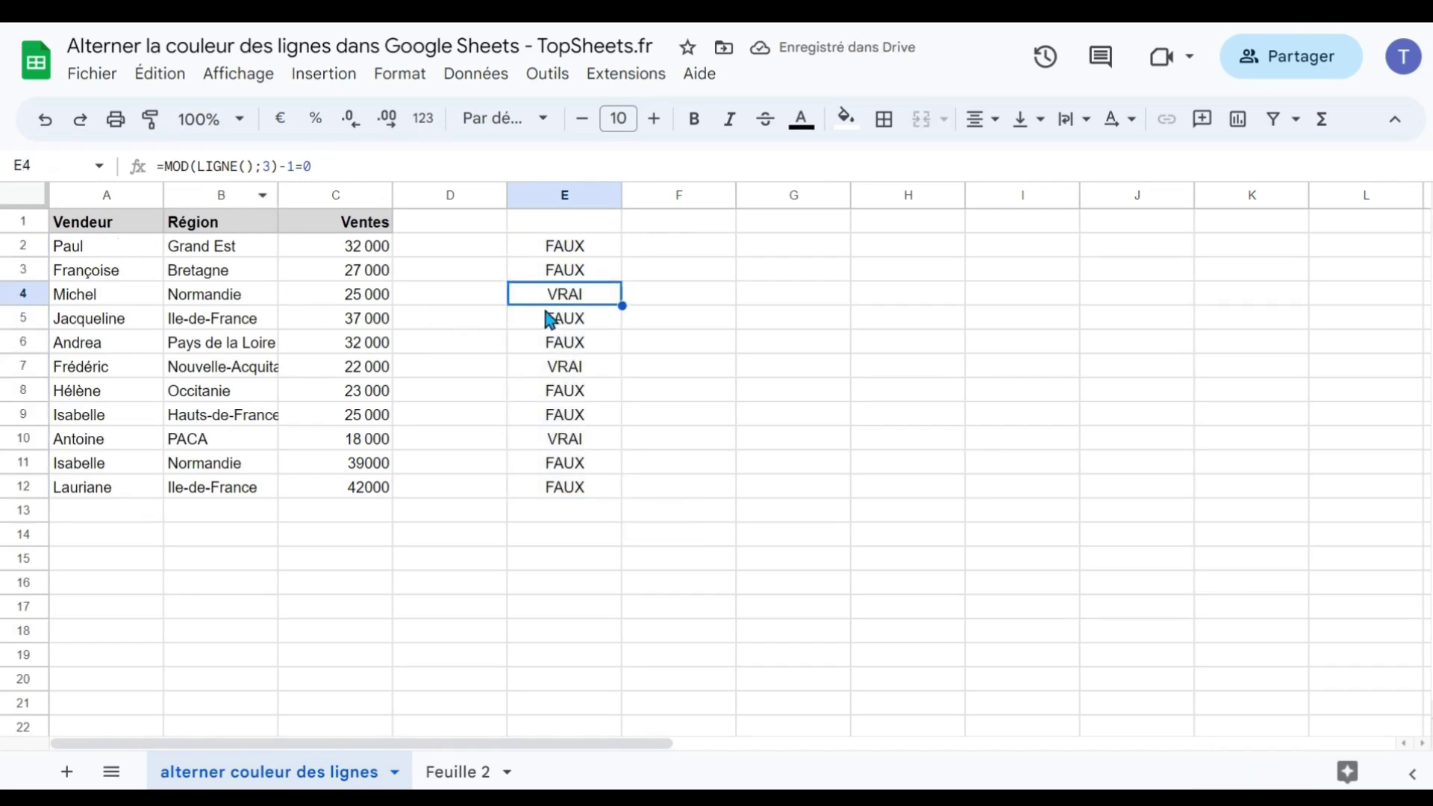
{"action": "left_click", "coordinate": [612, 369]}
{"action": "left_click", "coordinate": [612, 419]}
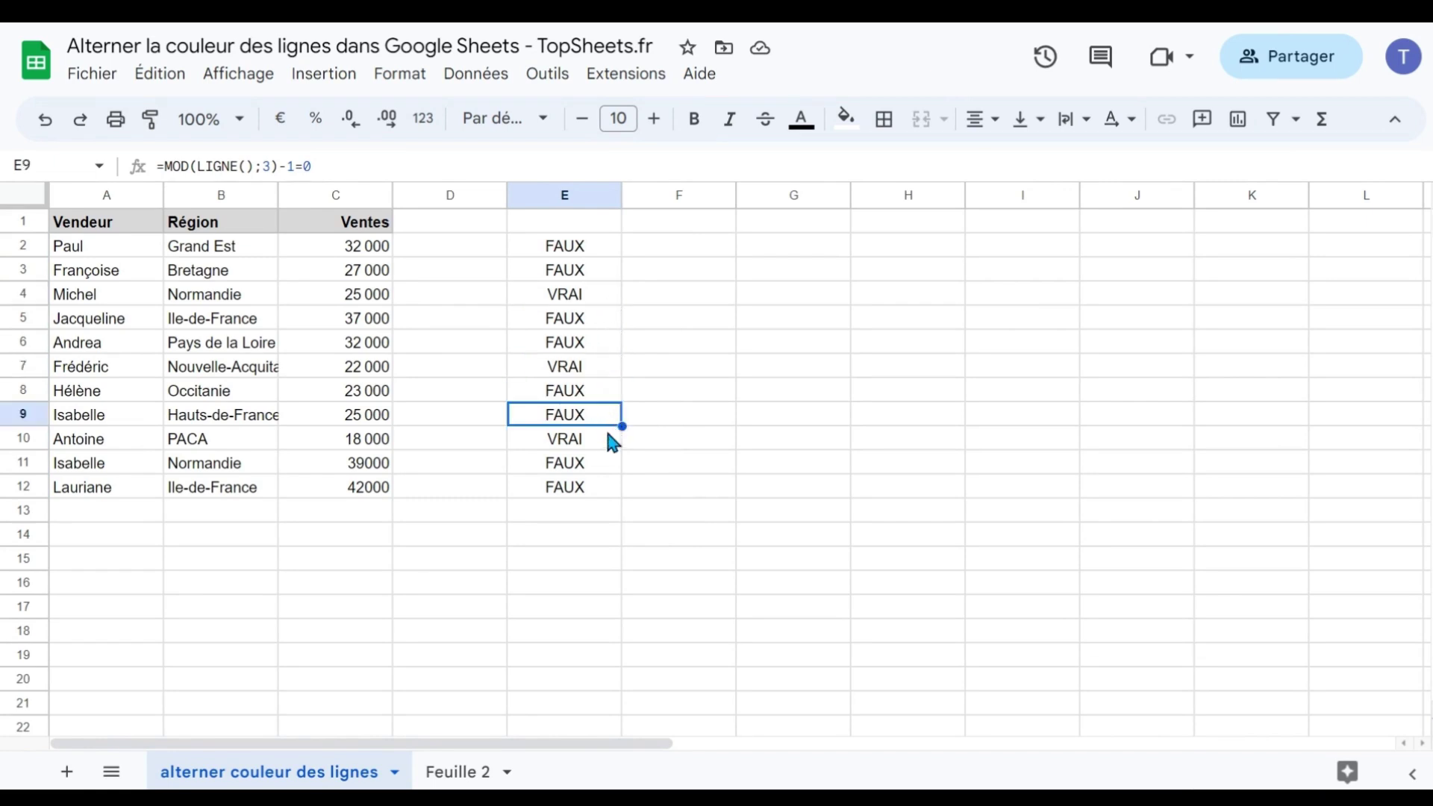
Step: Copy the full formula text =MOD(LIGNE();3)-1=0 from cell E2, leaving the cell unchanged
{"action": "left_click", "coordinate": [609, 444]}
{"action": "left_click", "coordinate": [584, 243]}
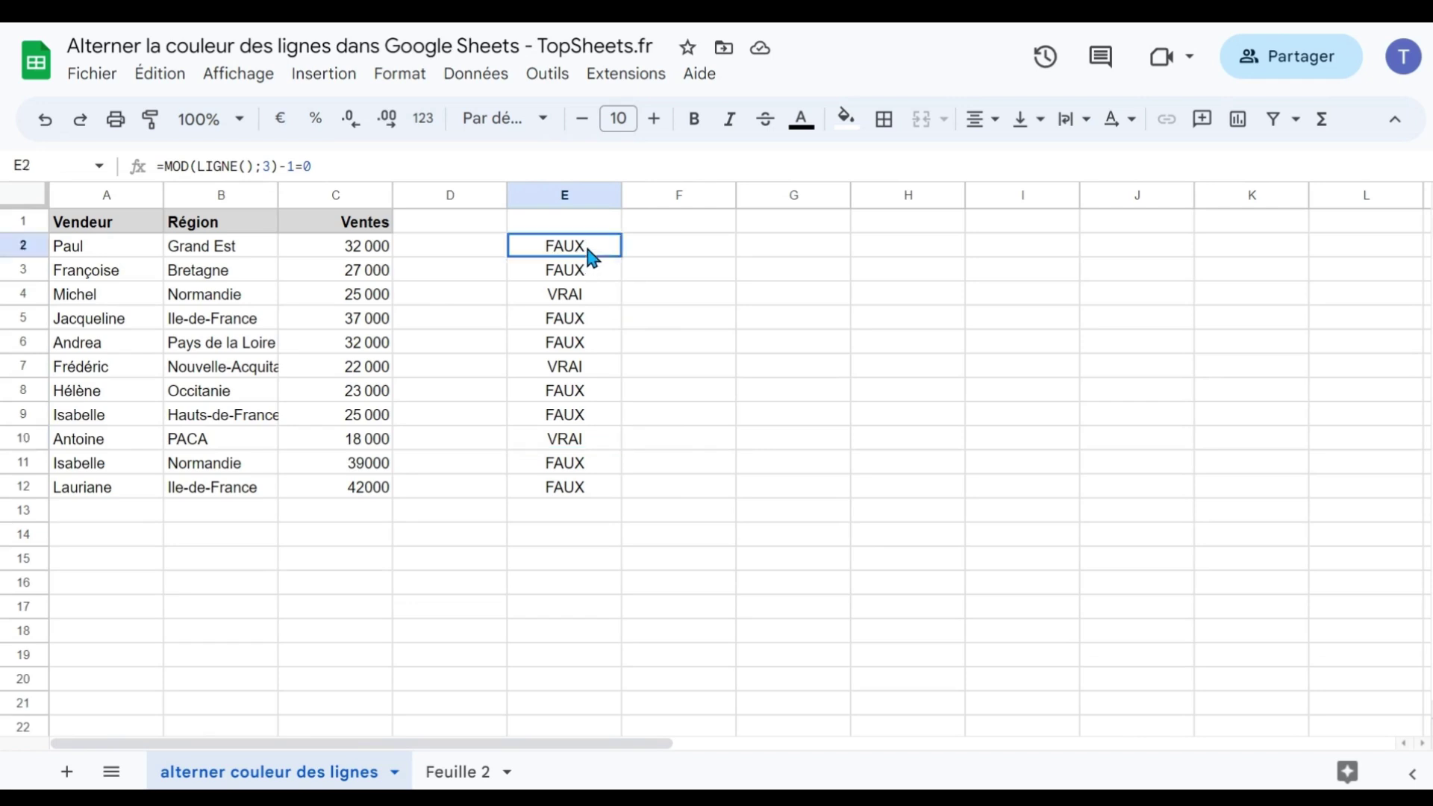
{"action": "left_click_drag", "start_coordinate": [393, 165], "coordinate": [146, 165]}
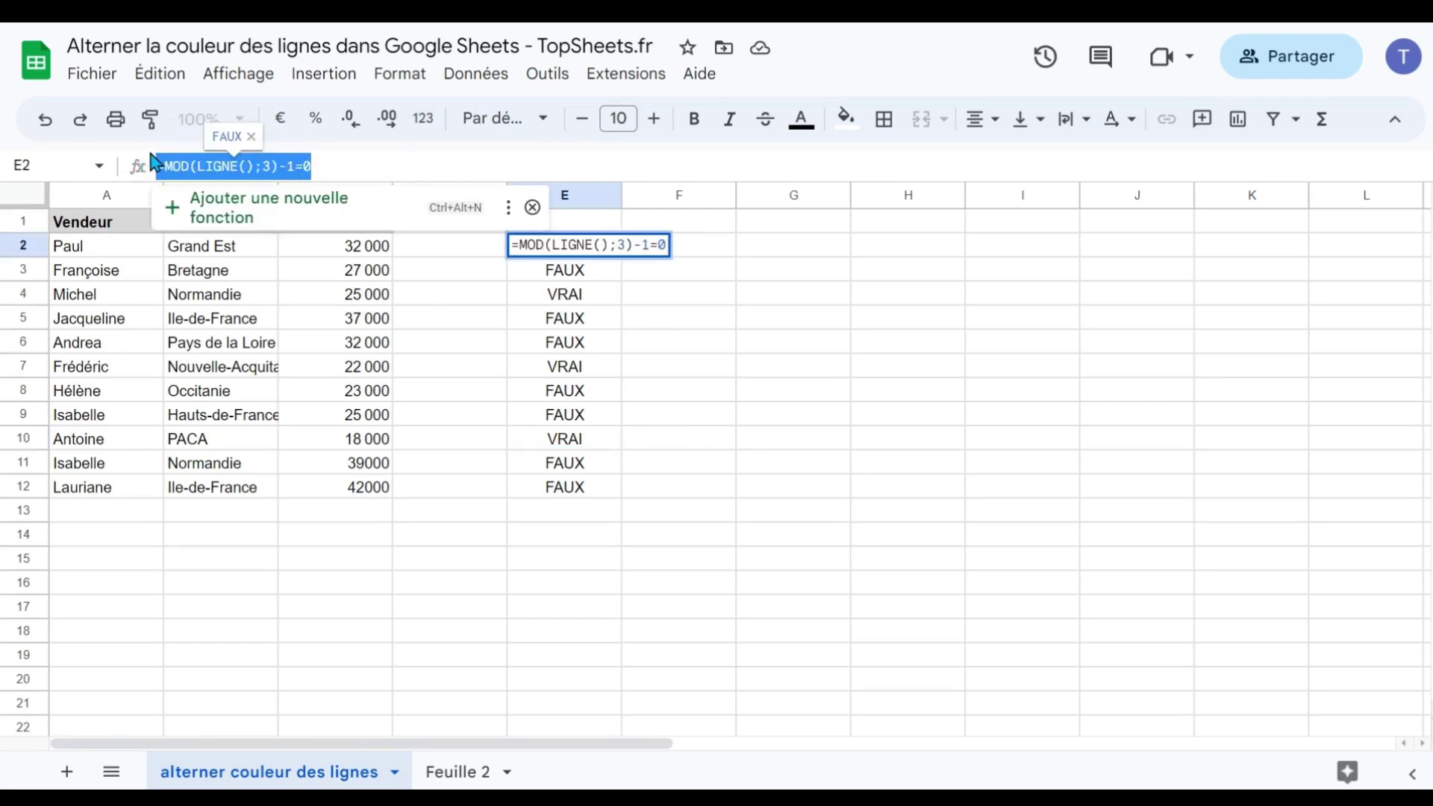
{"action": "left_click", "coordinate": [461, 334]}
Step: Create a conditional formatting rule on A2:C12 using the custom formula =MOD(LIGNE();3)-1=0
{"action": "left_click_drag", "start_coordinate": [116, 246], "coordinate": [360, 494]}
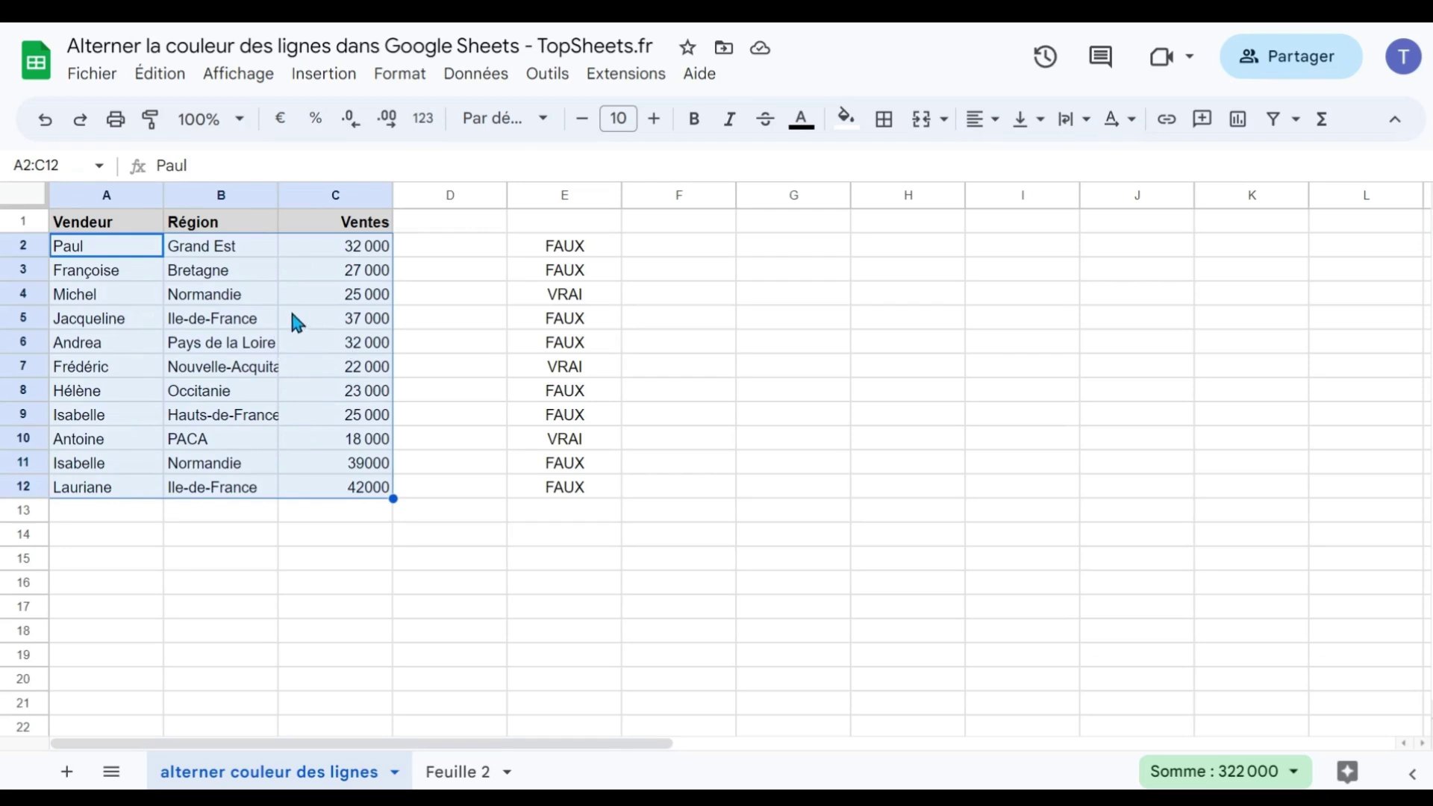
{"action": "left_click", "coordinate": [407, 75]}
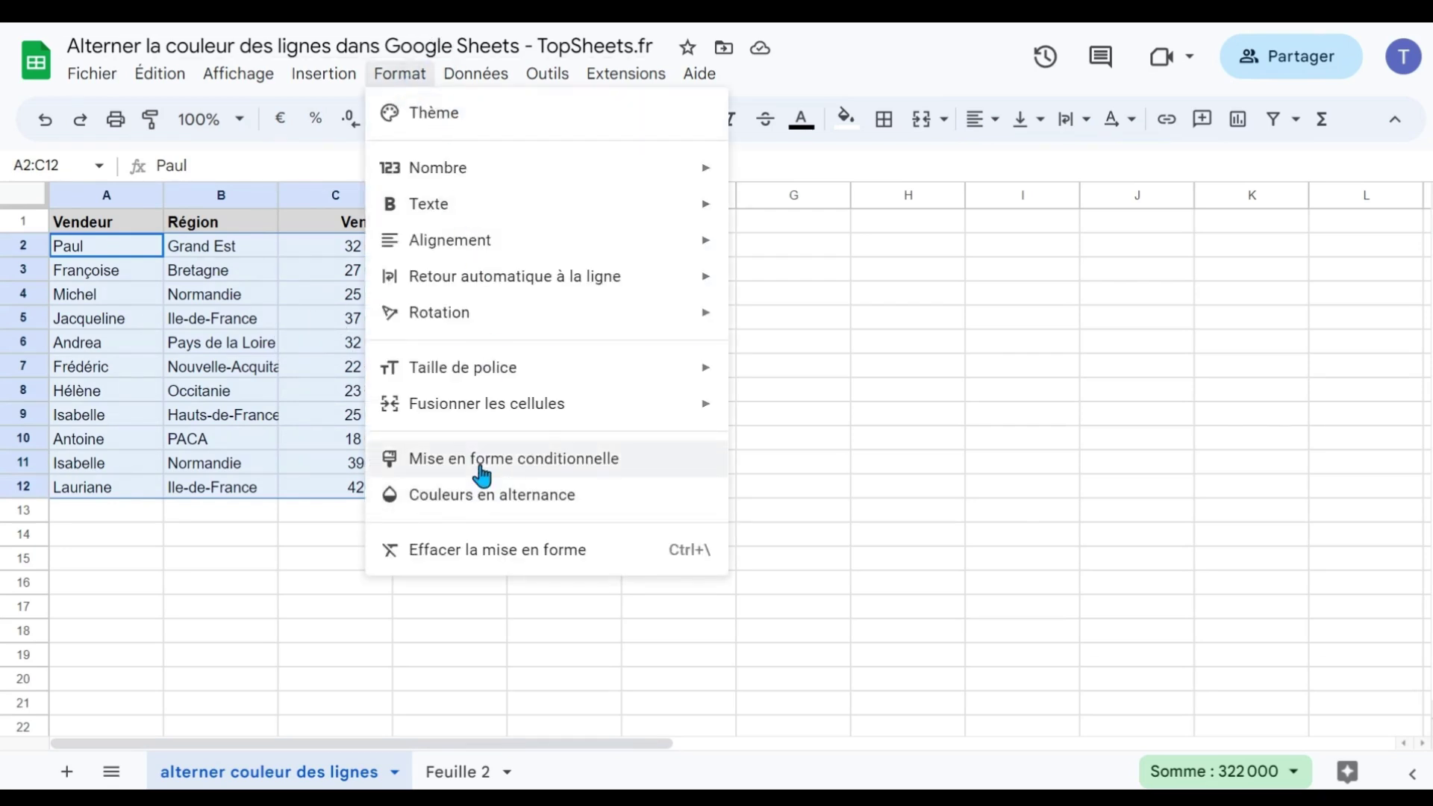
{"action": "left_click", "coordinate": [608, 469]}
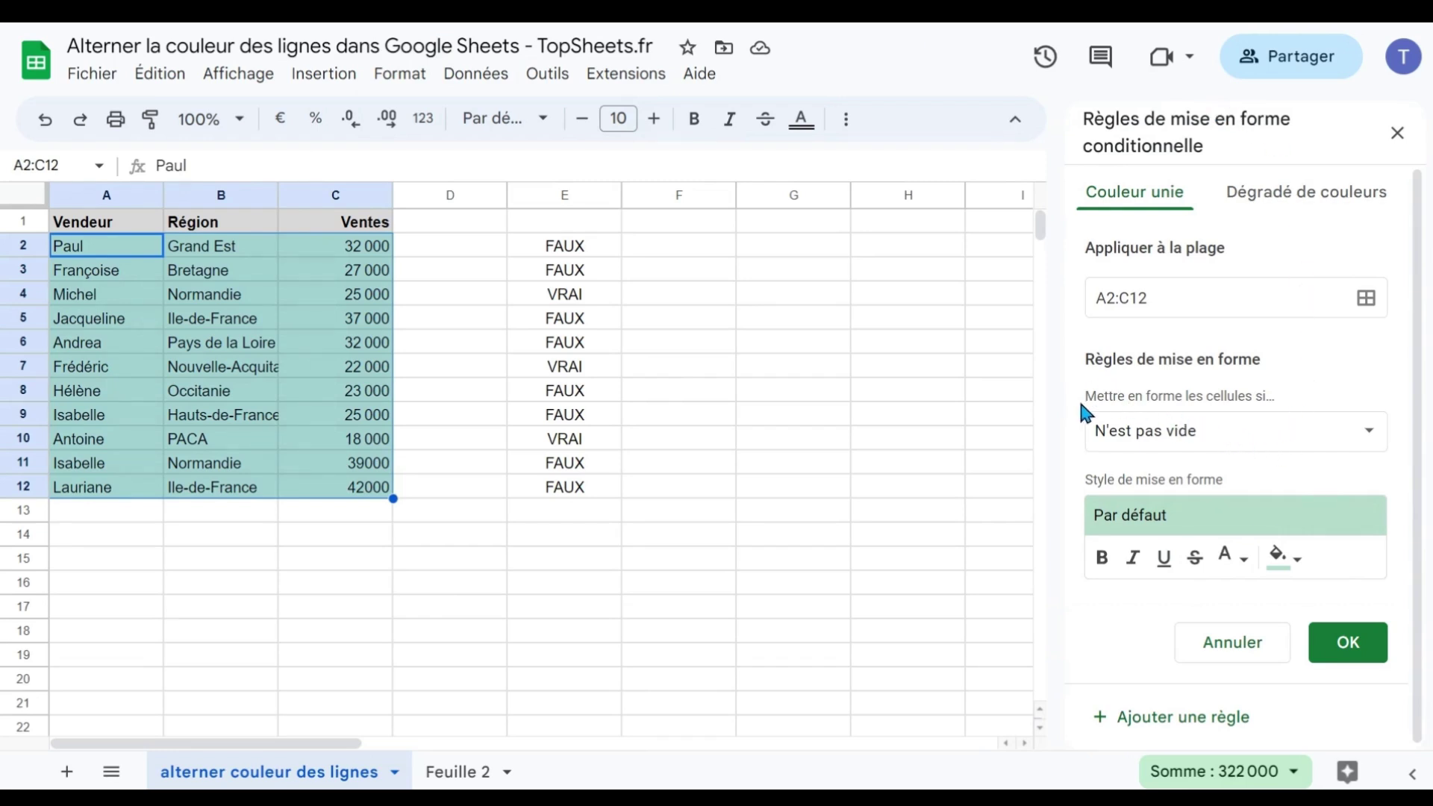
{"action": "left_click", "coordinate": [1247, 444]}
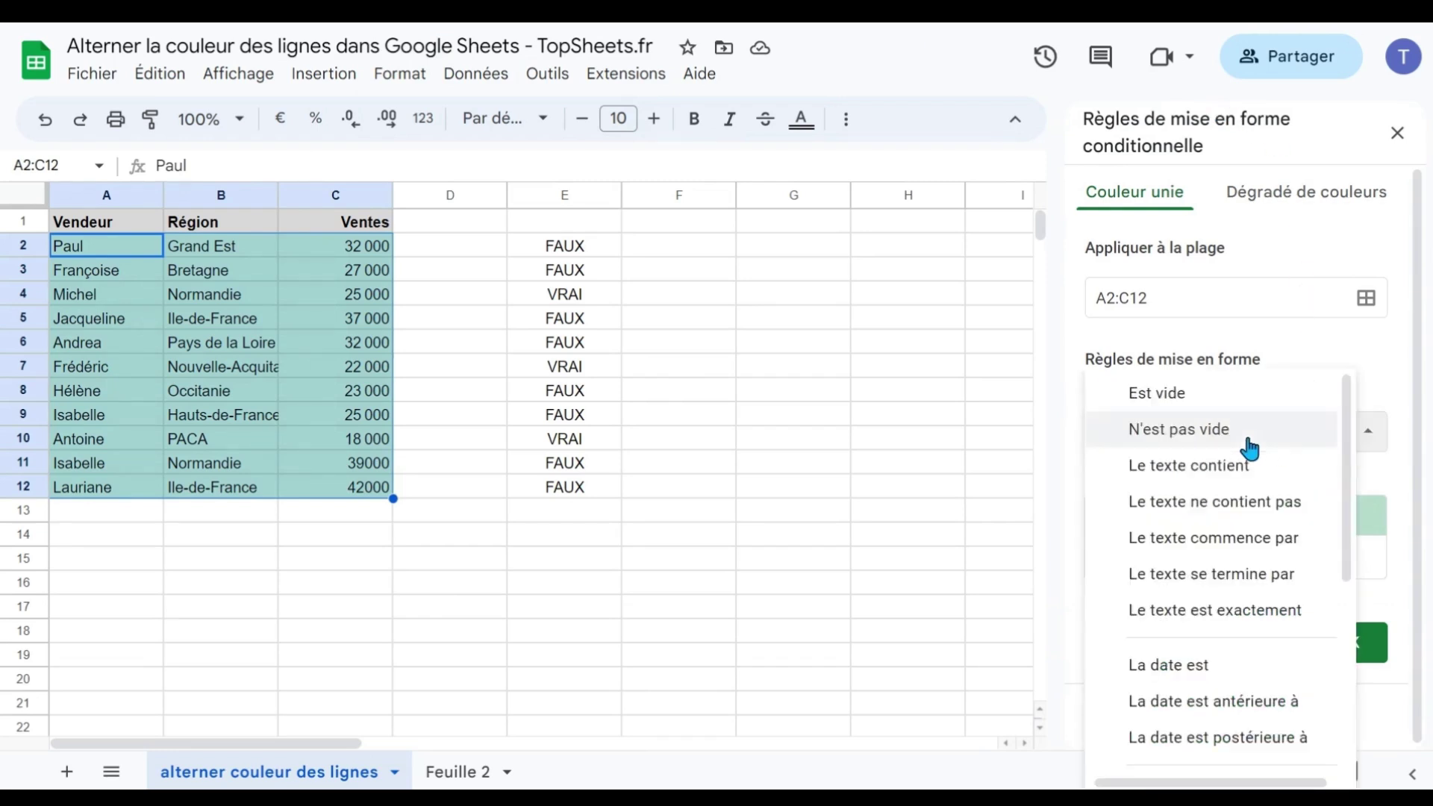
{"action": "scroll", "coordinate": [1235, 459], "scroll_direction": "down", "scroll_amount": 5}
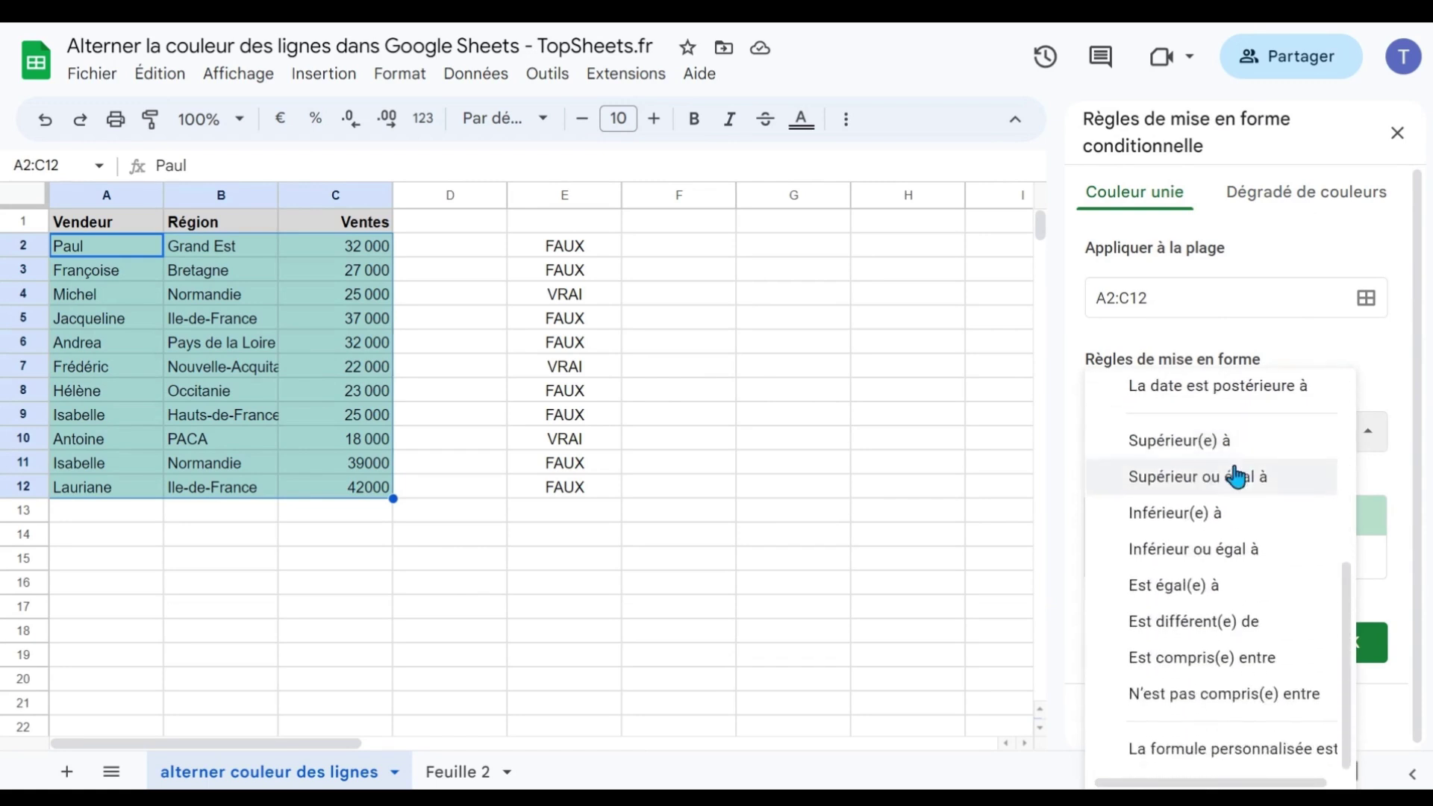
{"action": "left_click", "coordinate": [1253, 753]}
{"action": "left_click", "coordinate": [1171, 484]}
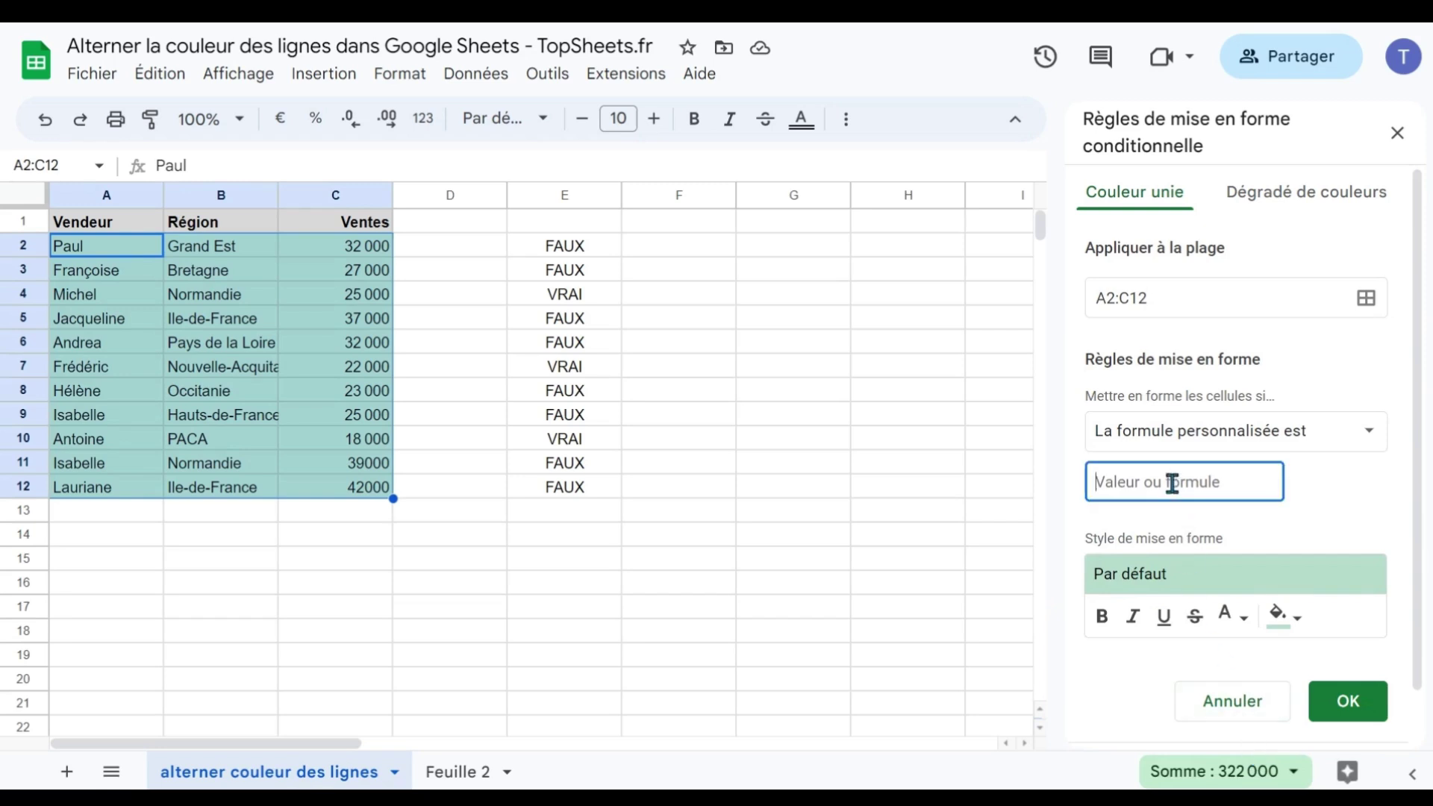
{"action": "key", "text": "ctrl+v"}
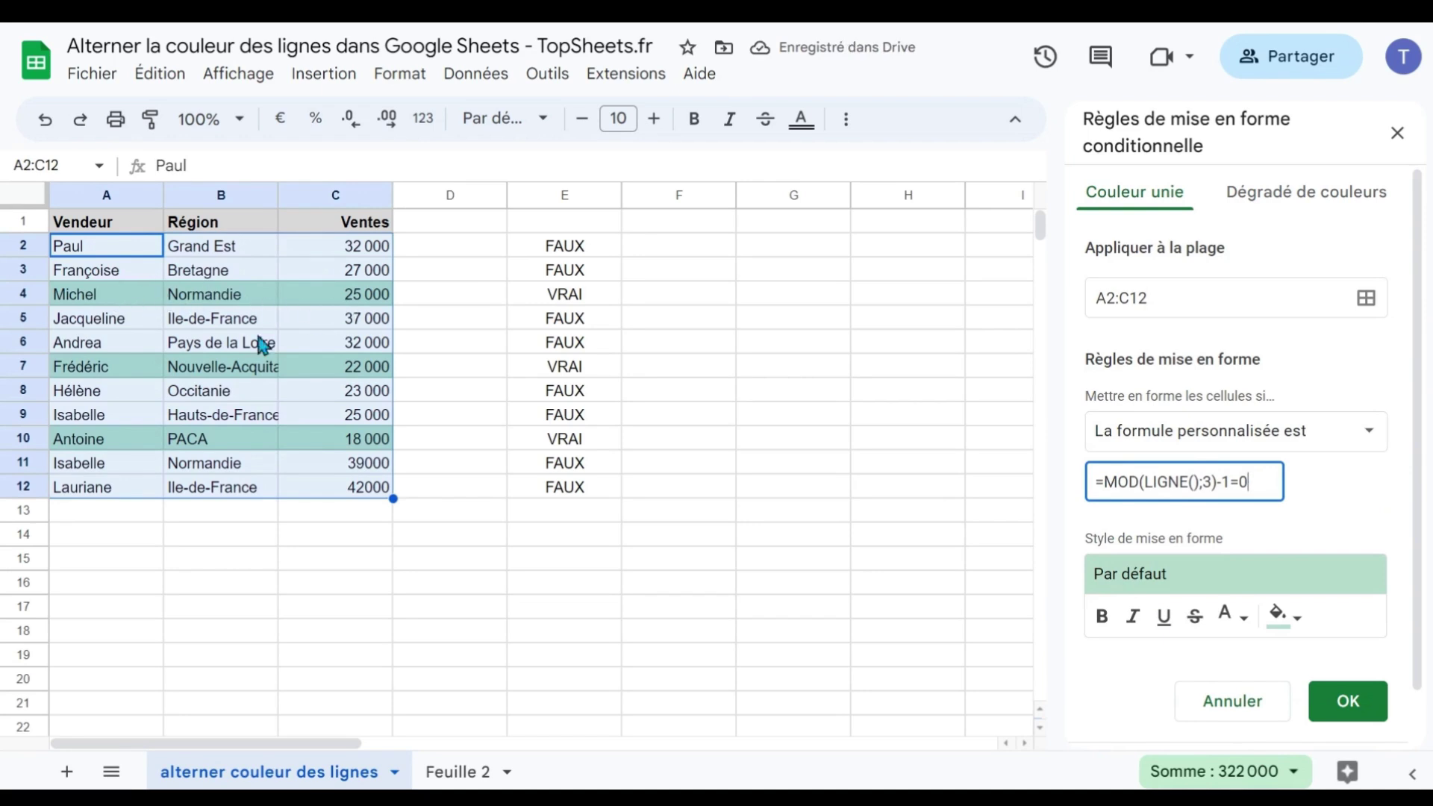
Step: Style the rule with a custom golden-yellow fill and bold italic text, and save it
{"action": "left_click", "coordinate": [1291, 618]}
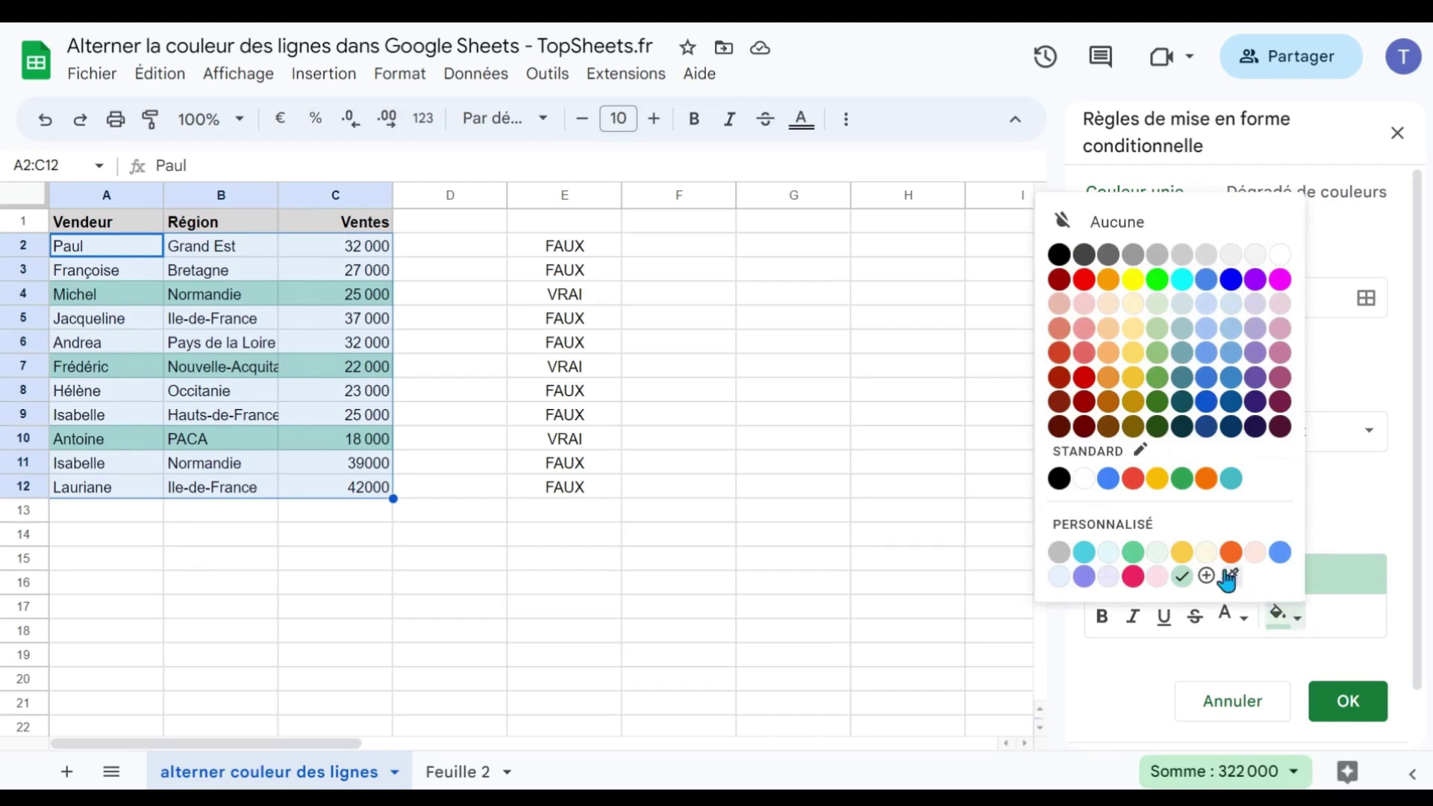
{"action": "left_click", "coordinate": [1182, 553]}
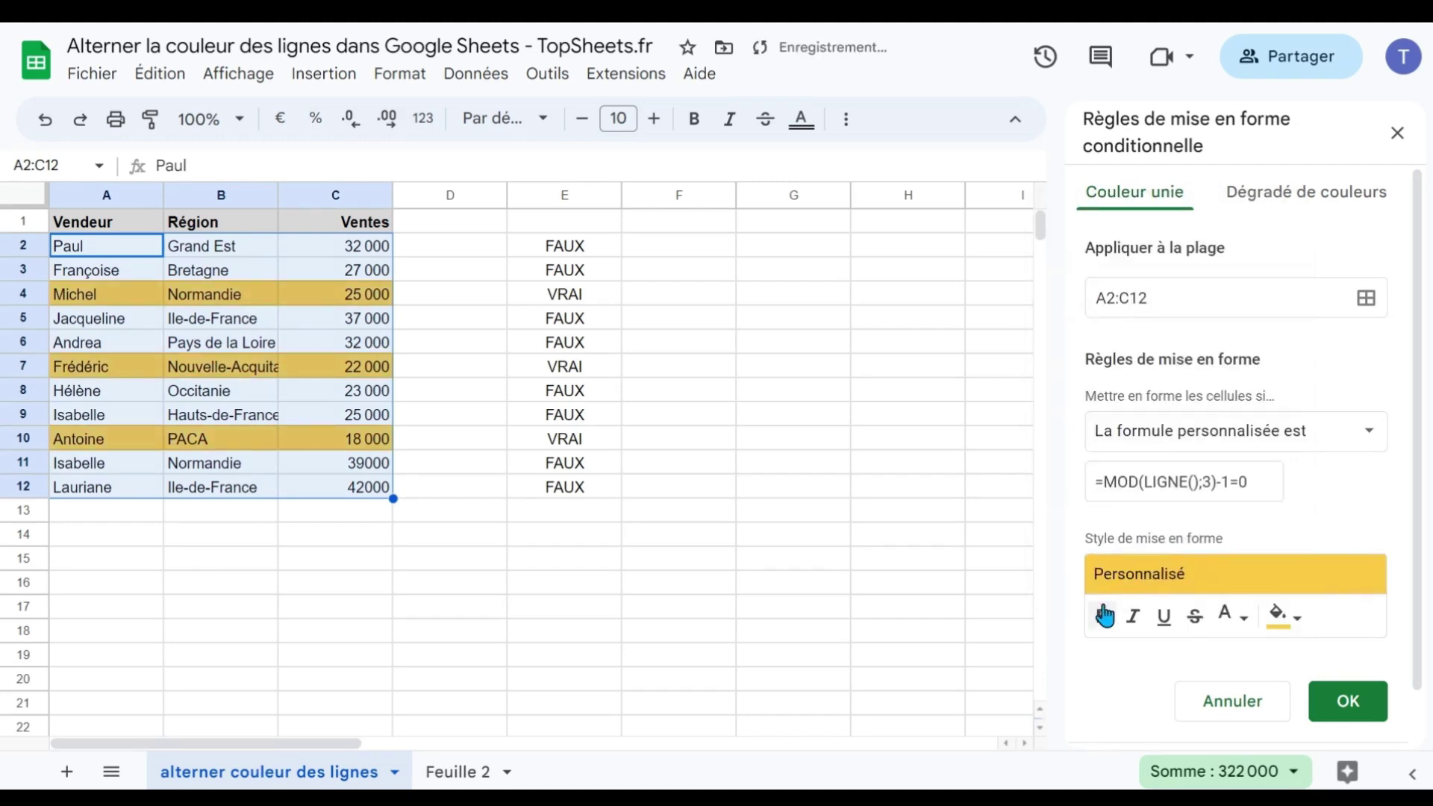
{"action": "left_click", "coordinate": [1101, 620]}
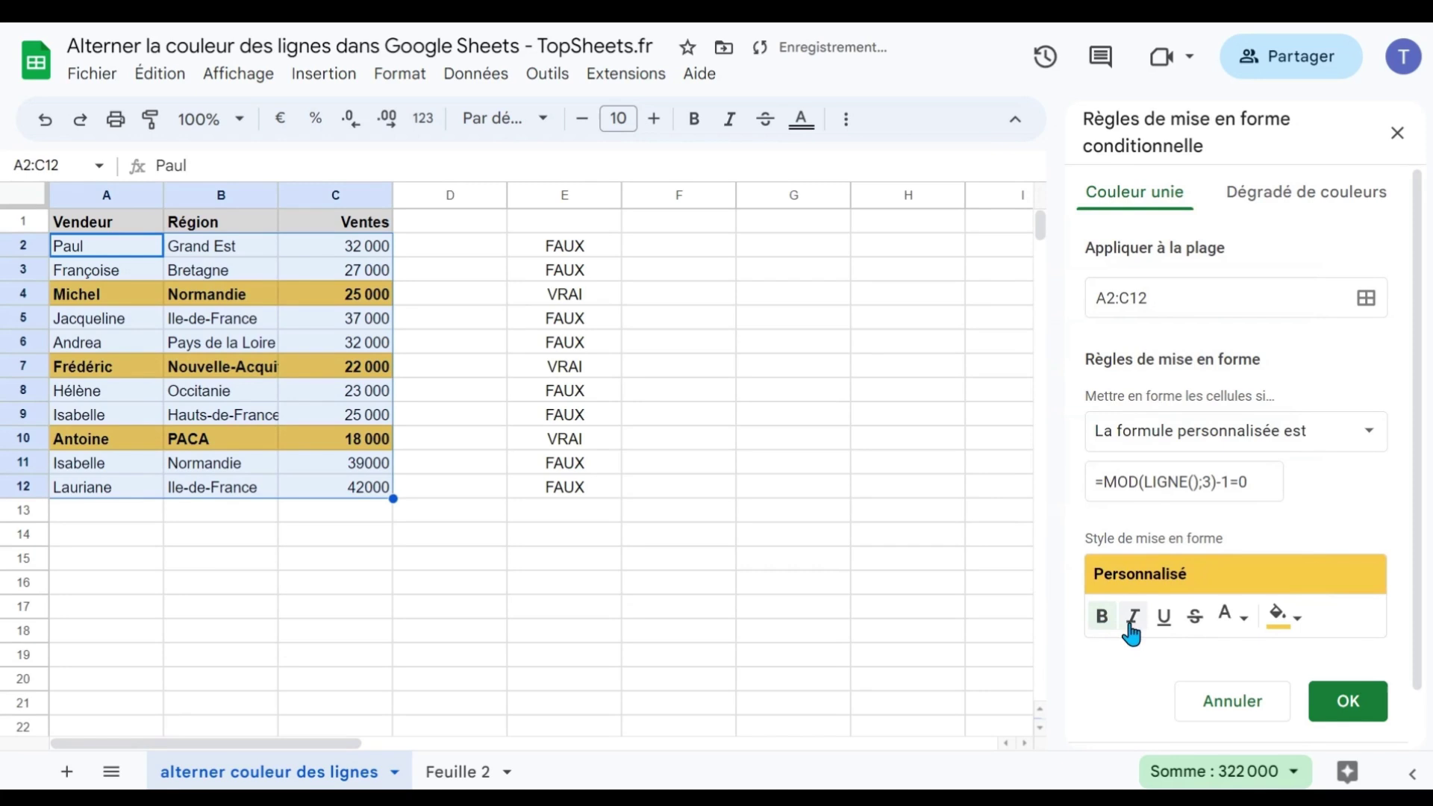
{"action": "left_click", "coordinate": [1131, 621]}
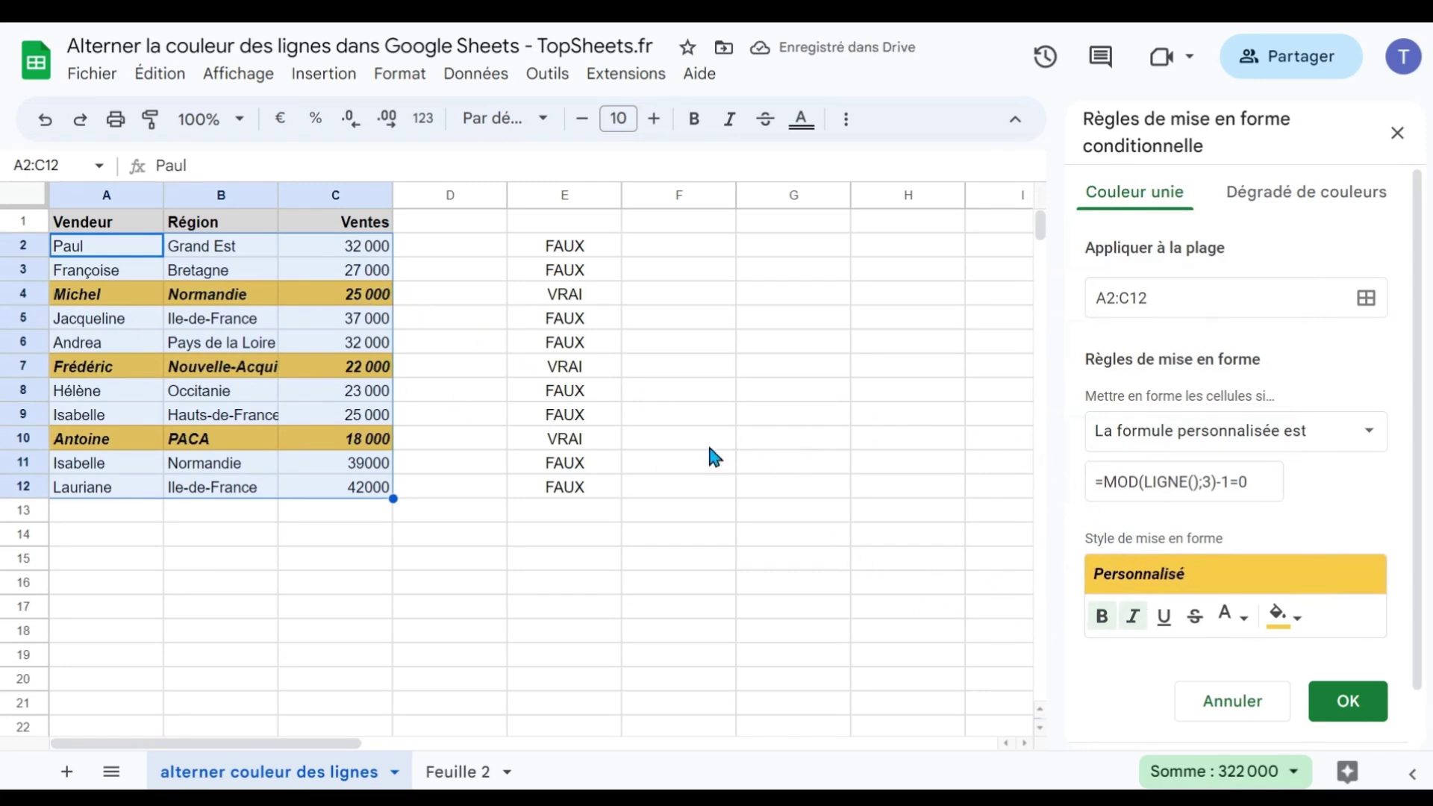
{"action": "left_click", "coordinate": [1343, 701]}
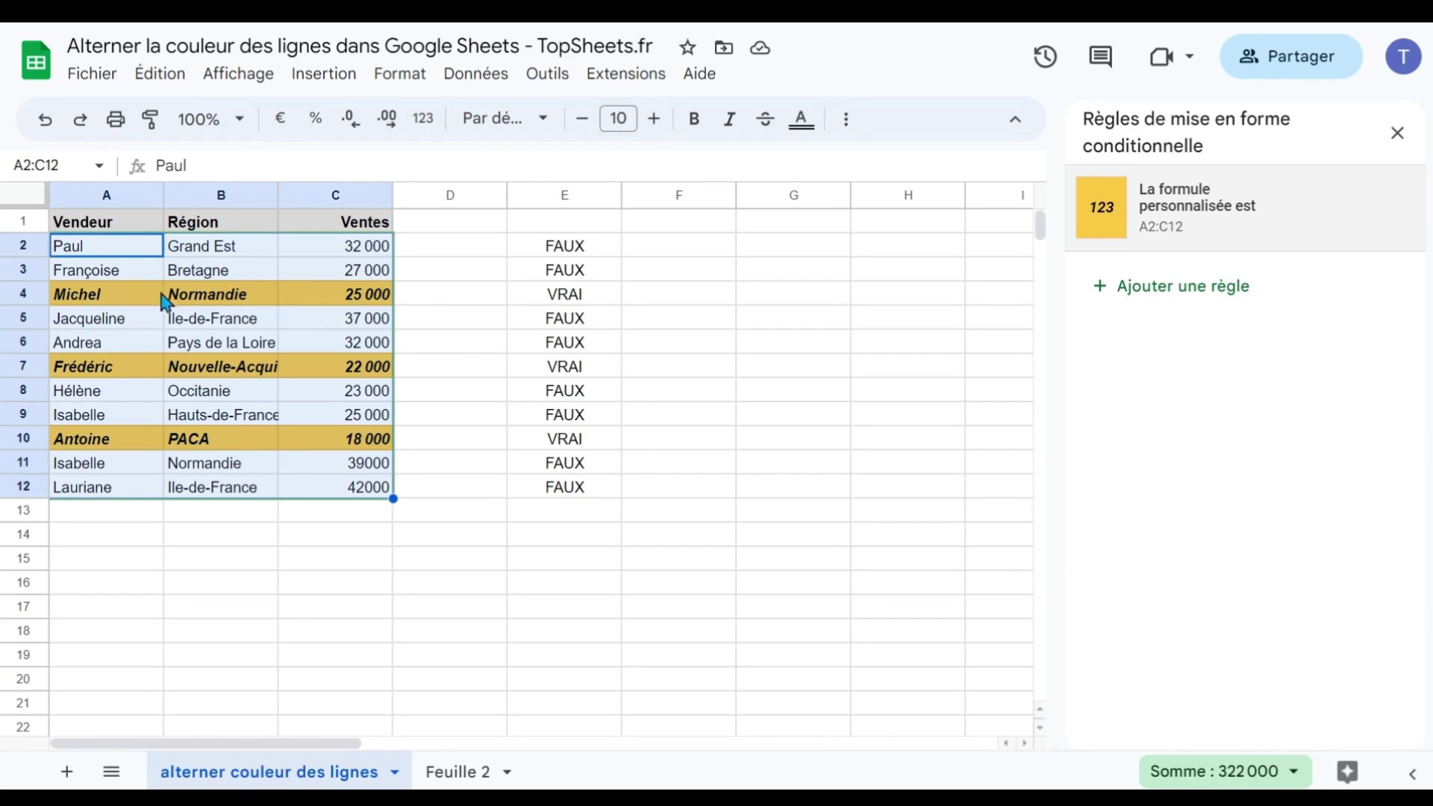
Step: Reopen the A2:C12 formatting rule and change its formula's divisor to 4, giving =MOD(LIGNE();4)-1=0
{"action": "left_click", "coordinate": [1205, 201]}
{"action": "left_click", "coordinate": [1207, 485]}
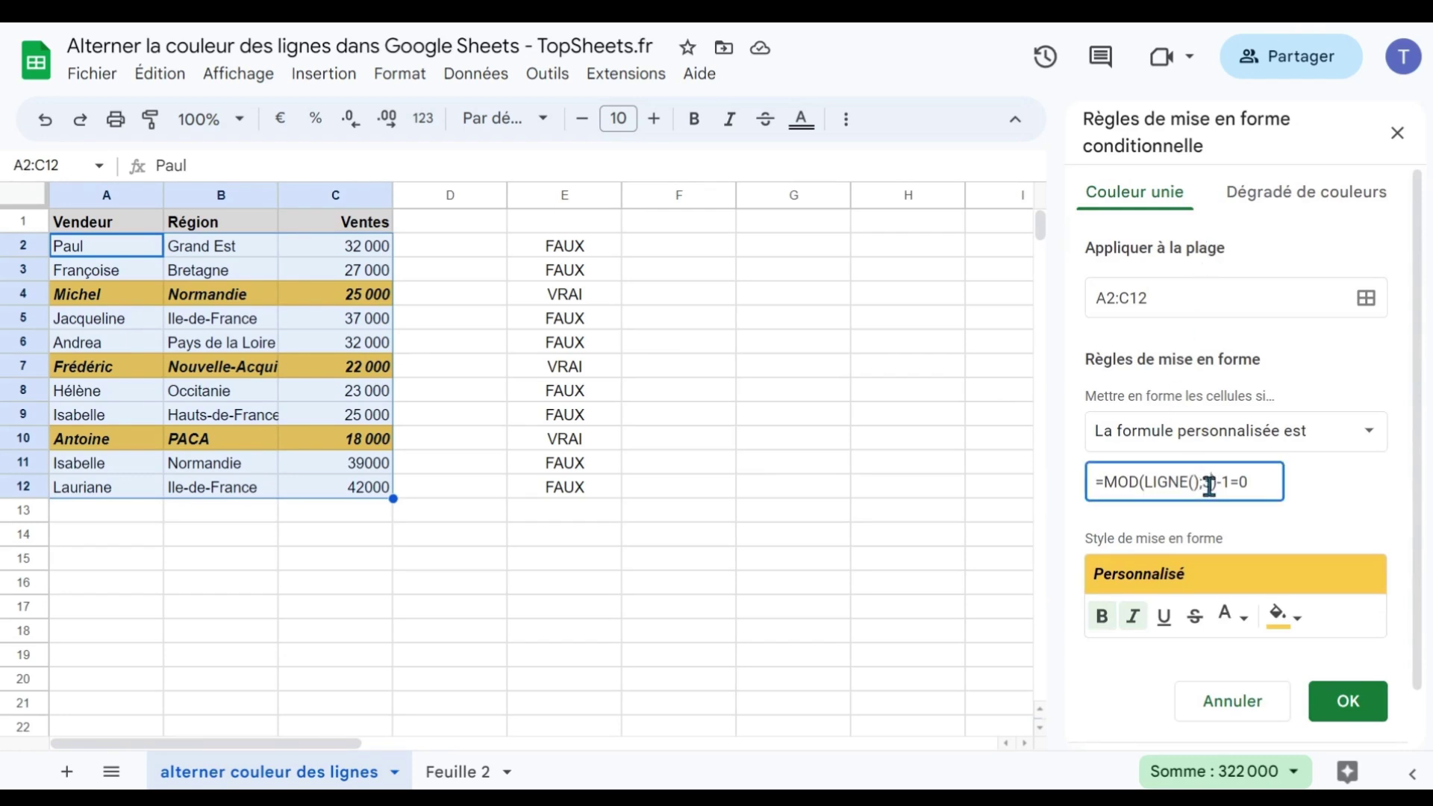
{"action": "key", "text": "BackSpace"}
{"action": "type", "text": "4"}
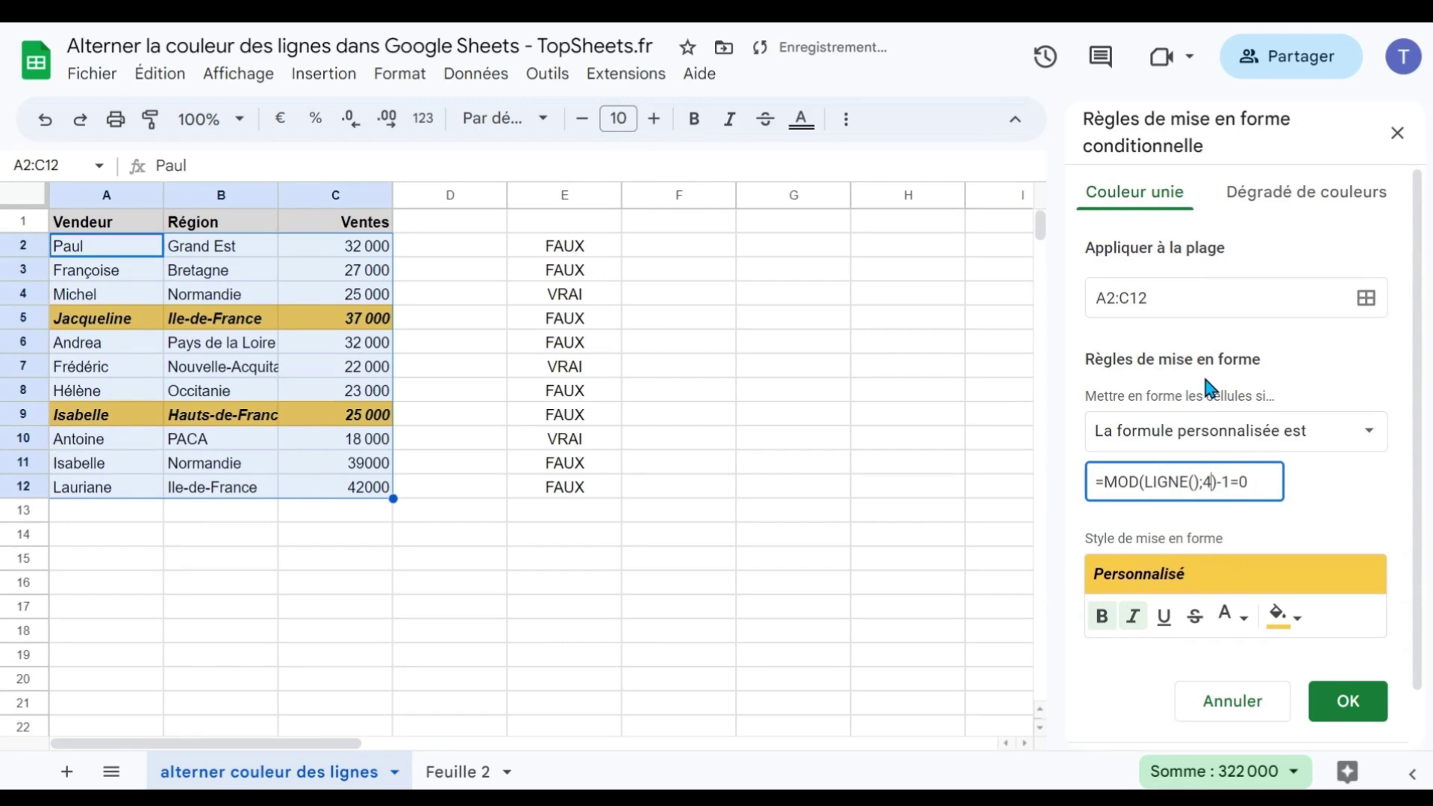